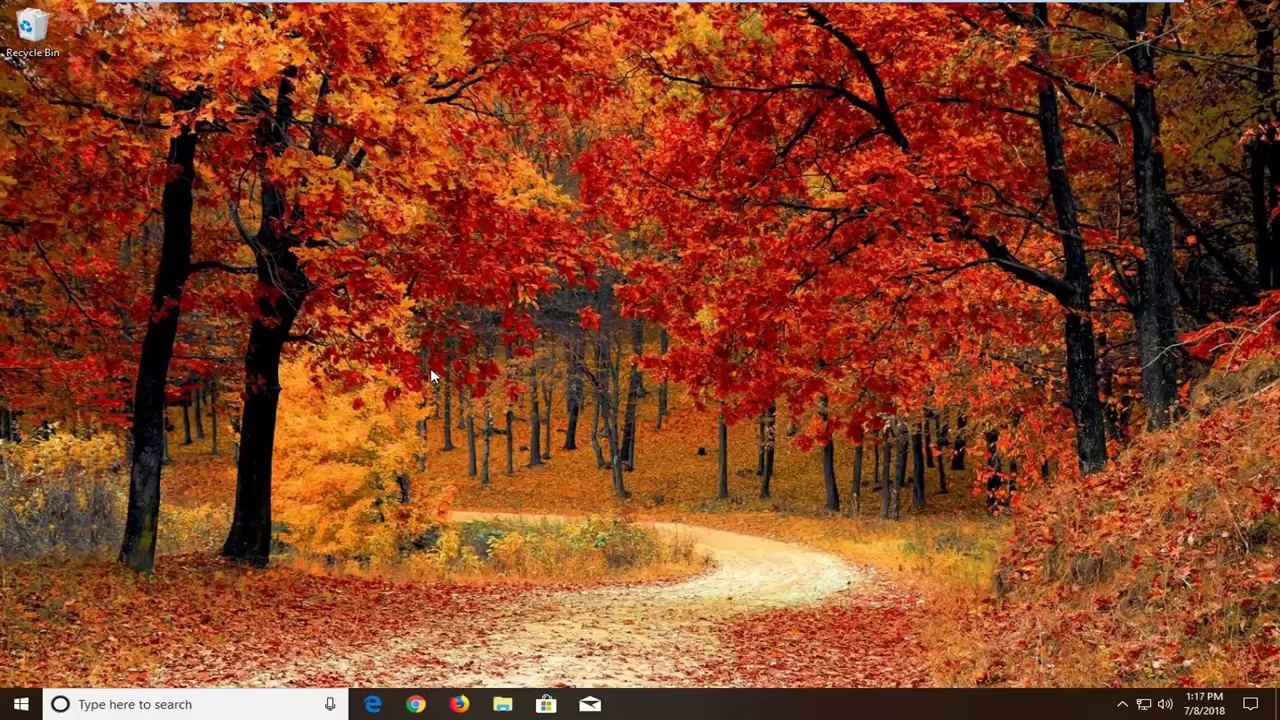
Search the system for "services" and open the Services desktop app.
{"action": "left_click", "coordinate": [12, 703]}
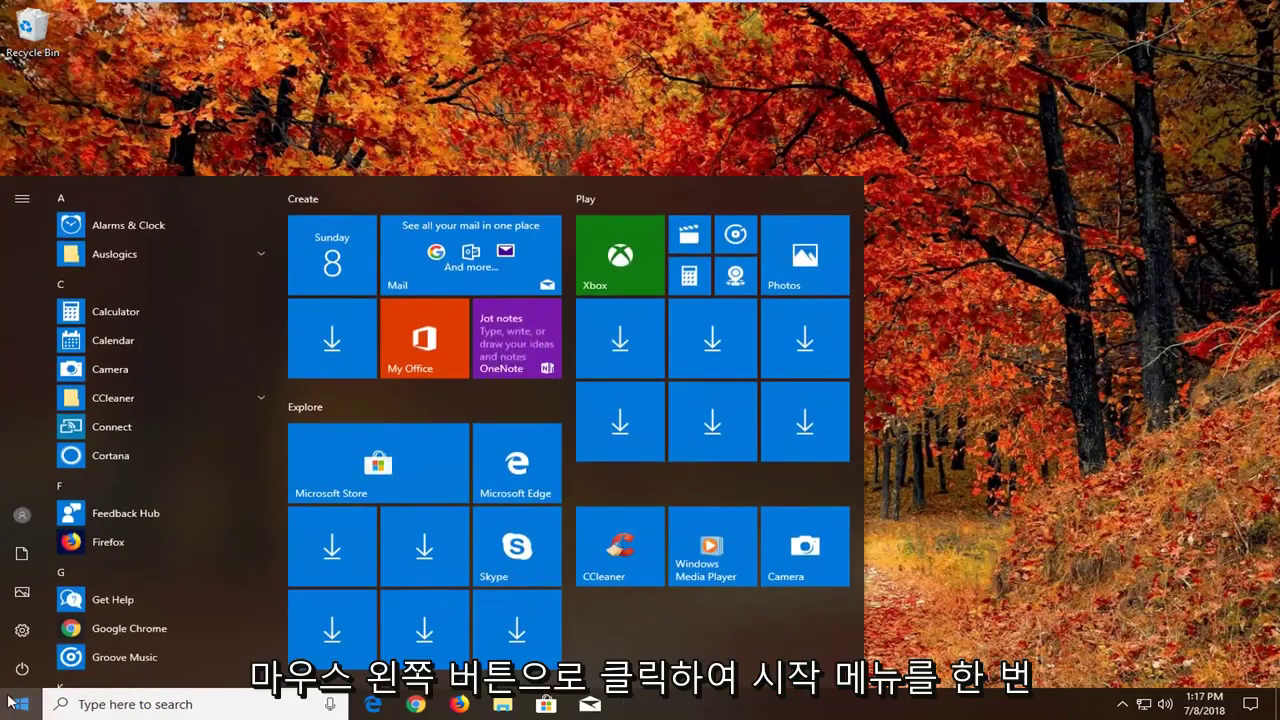
{"action": "type", "text": "services"}
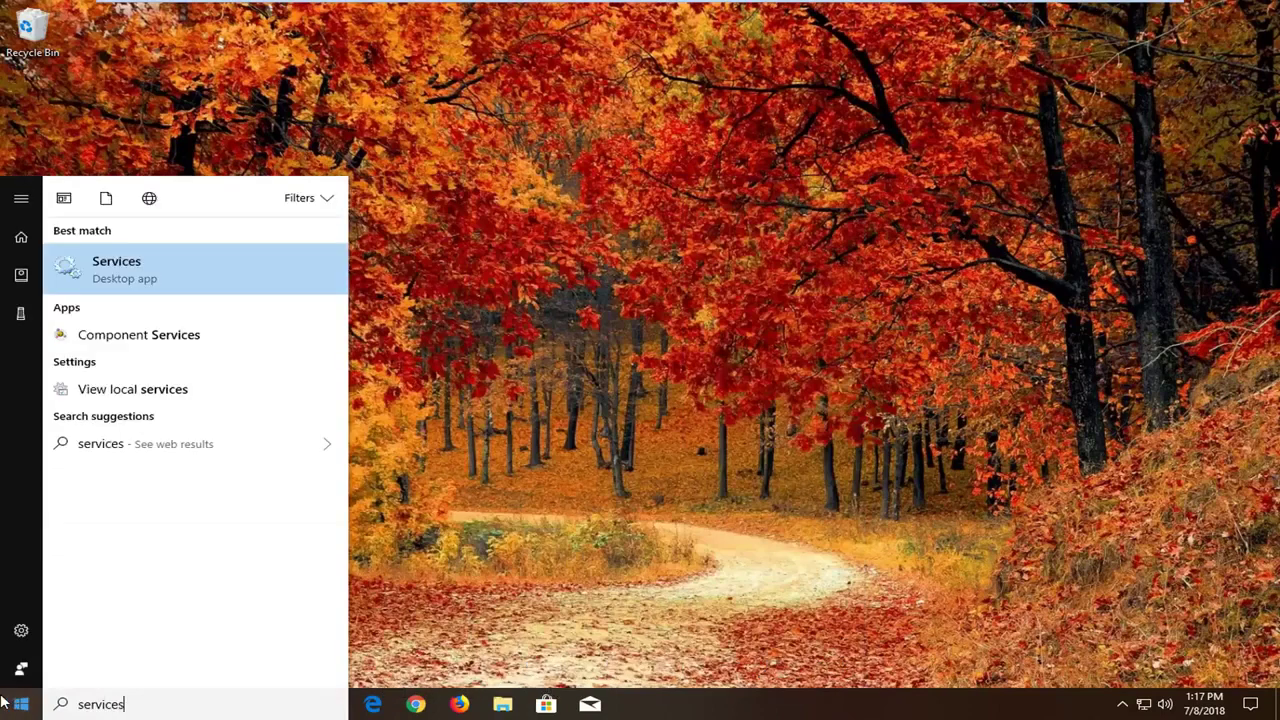
{"action": "left_click", "coordinate": [120, 270]}
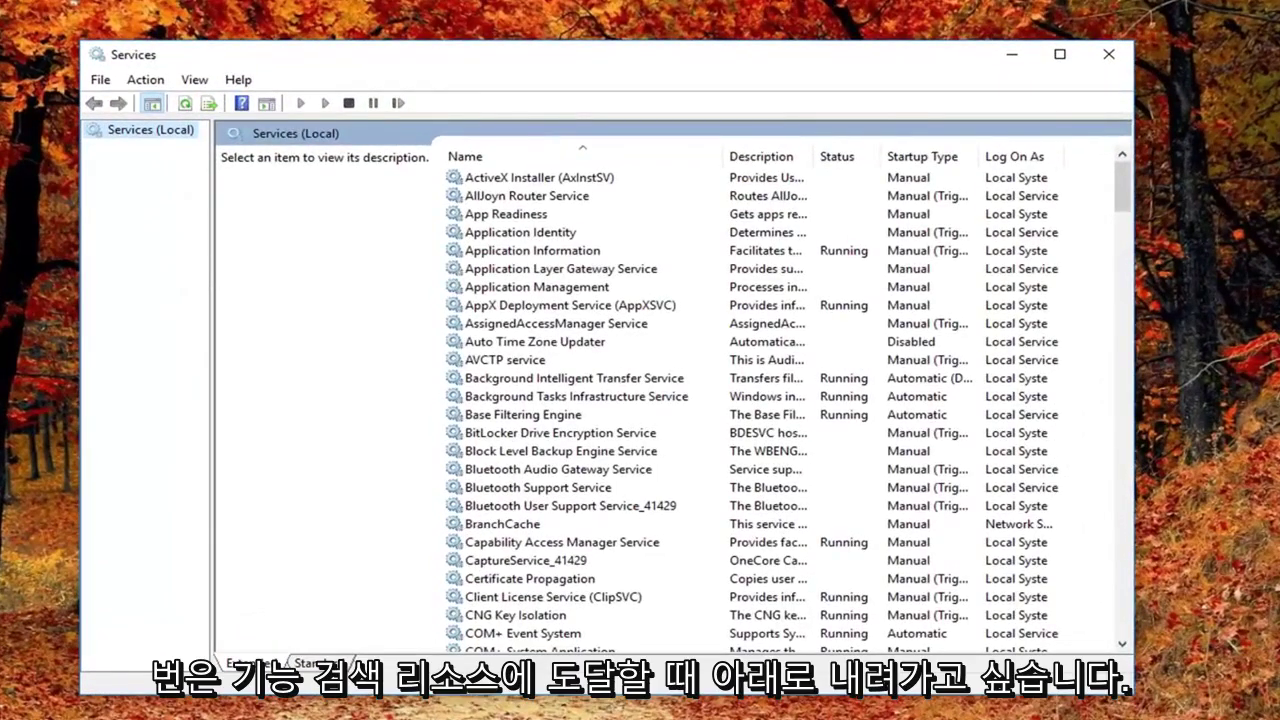
Find the Function Discovery Resource Publication service and open its properties.
{"action": "left_click", "coordinate": [584, 418]}
{"action": "scroll", "coordinate": [571, 443], "scroll_direction": "down", "scroll_amount": 10}
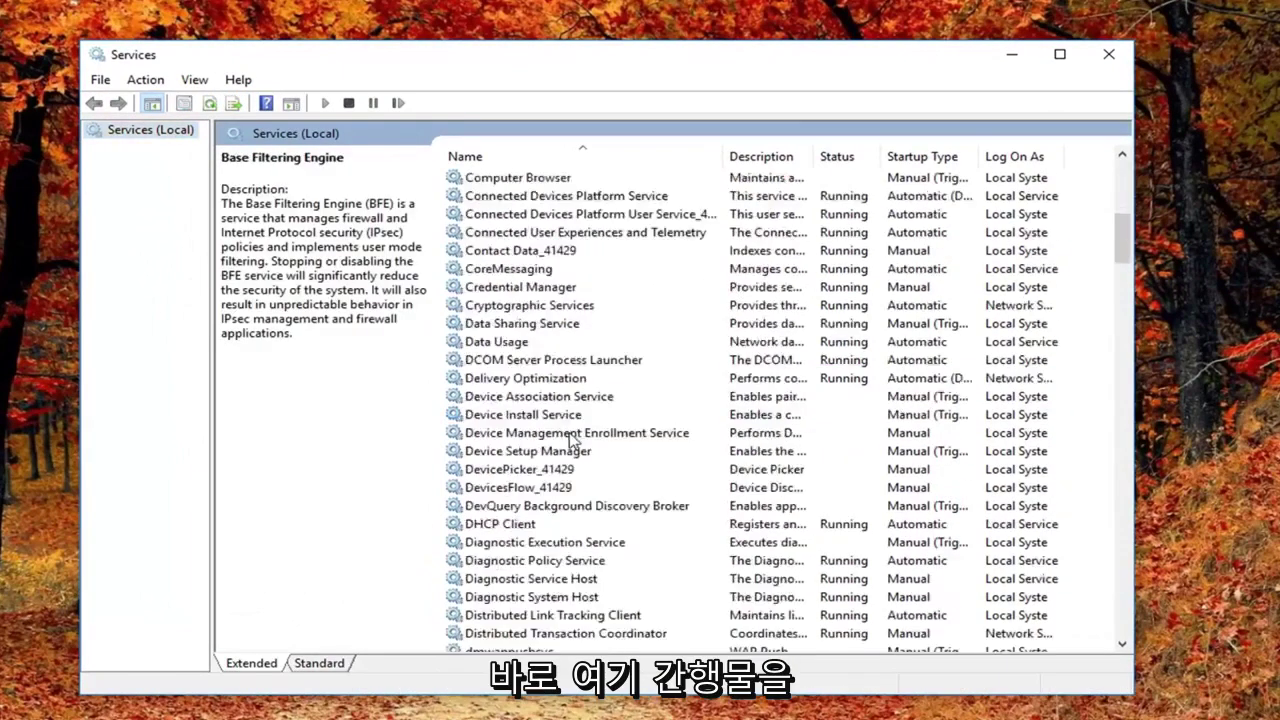
{"action": "scroll", "coordinate": [528, 488], "scroll_direction": "down", "scroll_amount": 7}
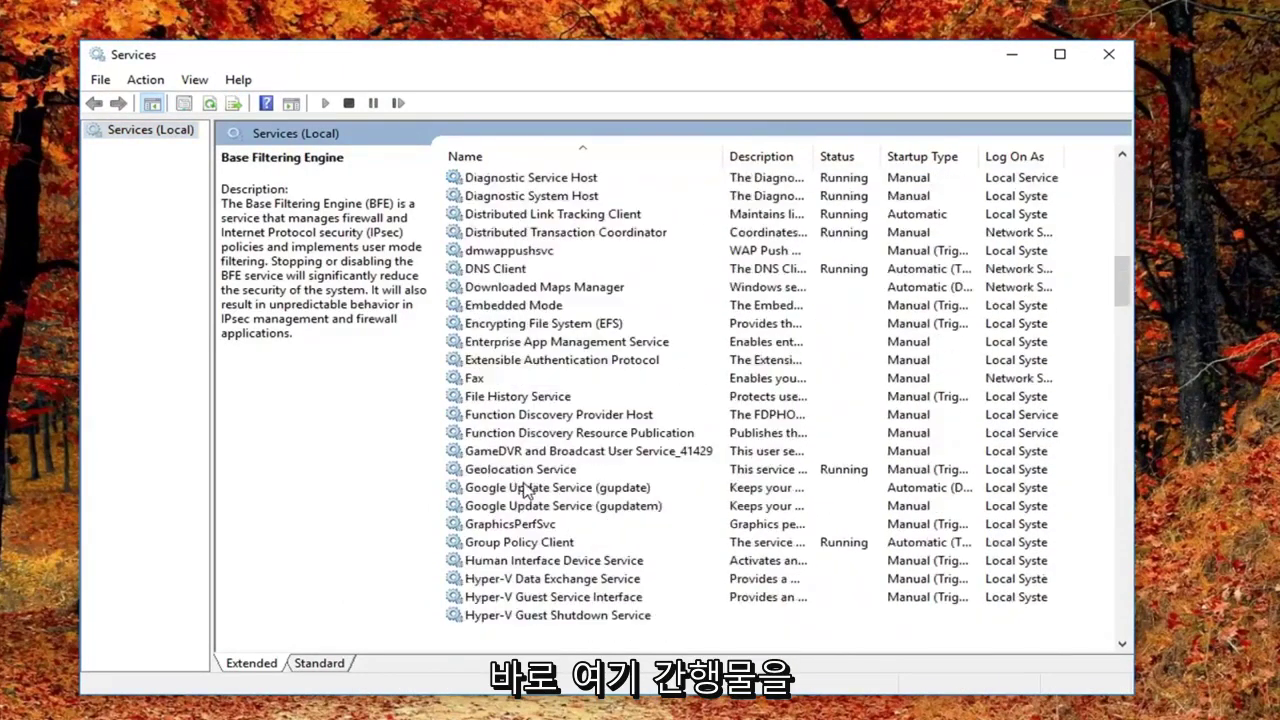
{"action": "left_click", "coordinate": [494, 437]}
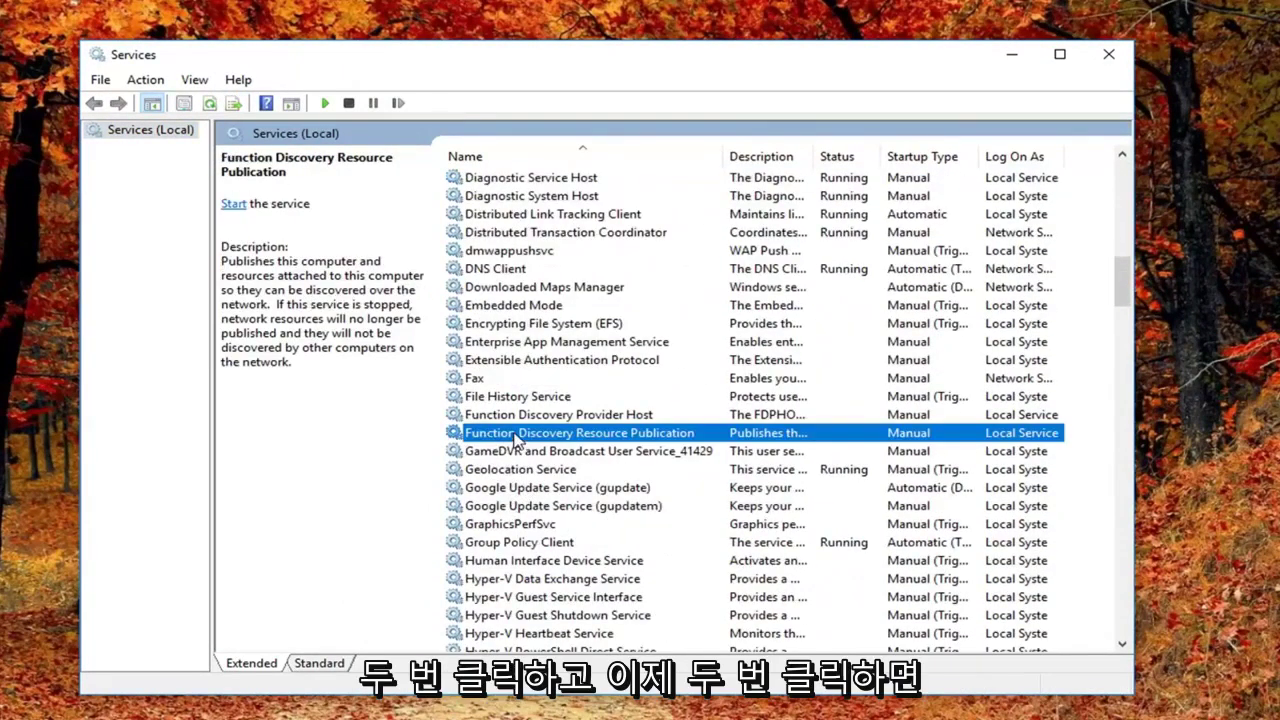
{"action": "double_click", "coordinate": [516, 437]}
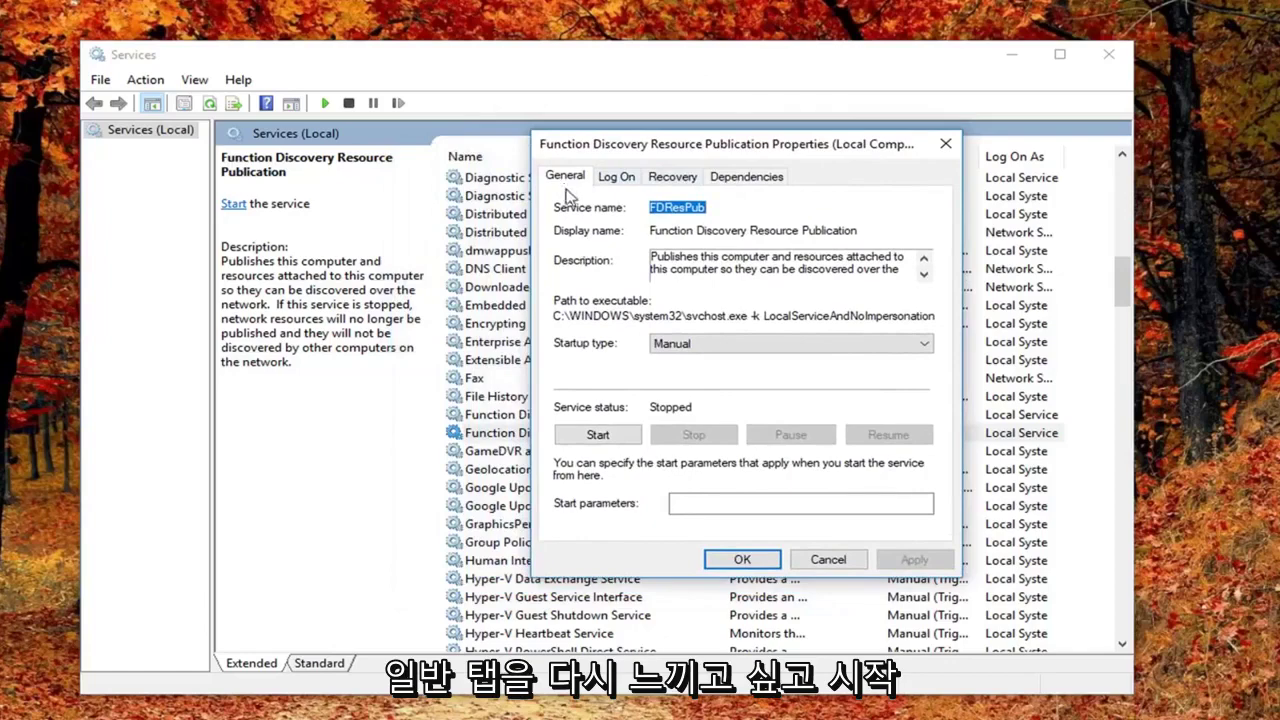
Set the service's startup type to Automatic (Delayed Start), apply the change, and close the Services console.
{"action": "left_click", "coordinate": [717, 345]}
{"action": "left_click", "coordinate": [690, 363]}
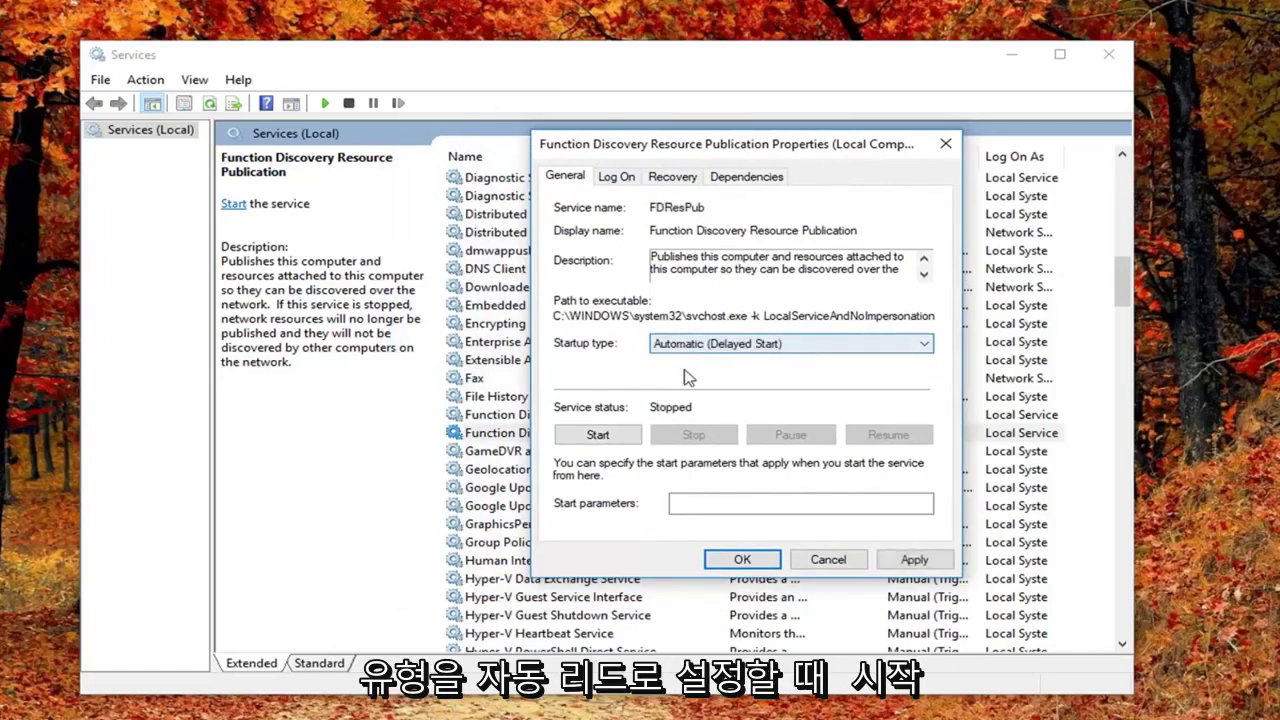
{"action": "left_click", "coordinate": [908, 560]}
{"action": "left_click", "coordinate": [738, 552]}
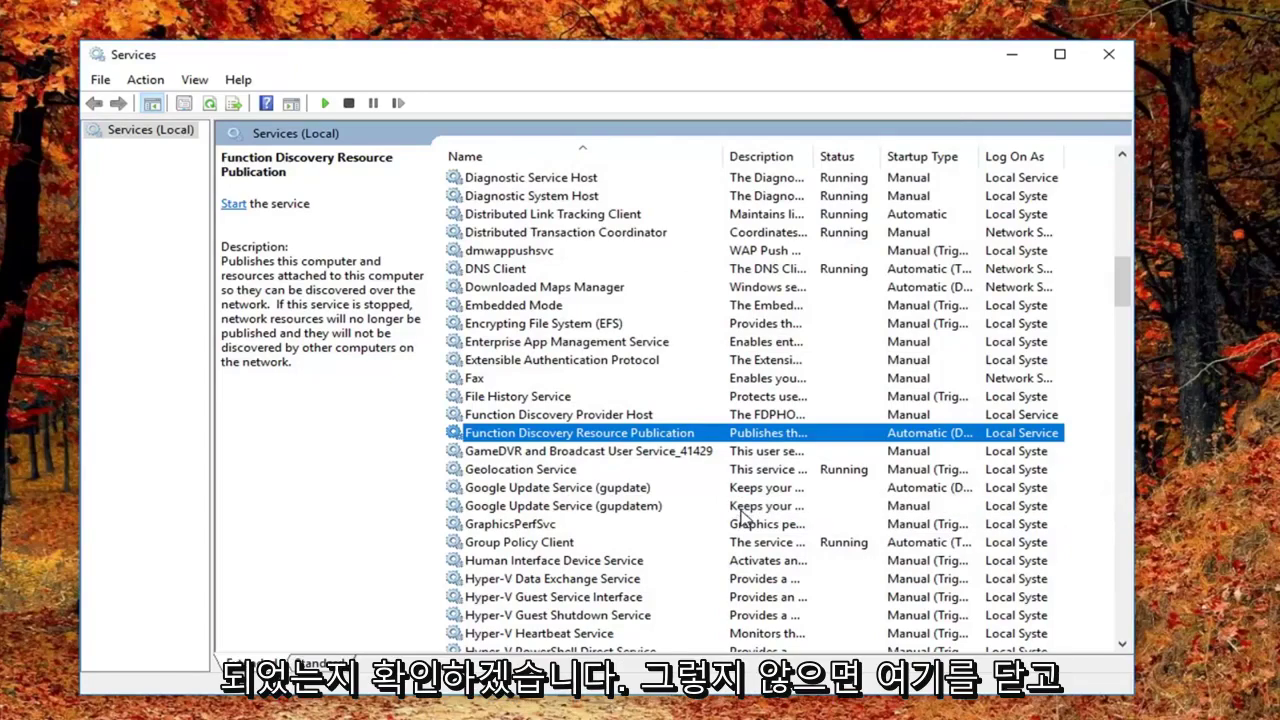
{"action": "left_click", "coordinate": [1108, 54]}
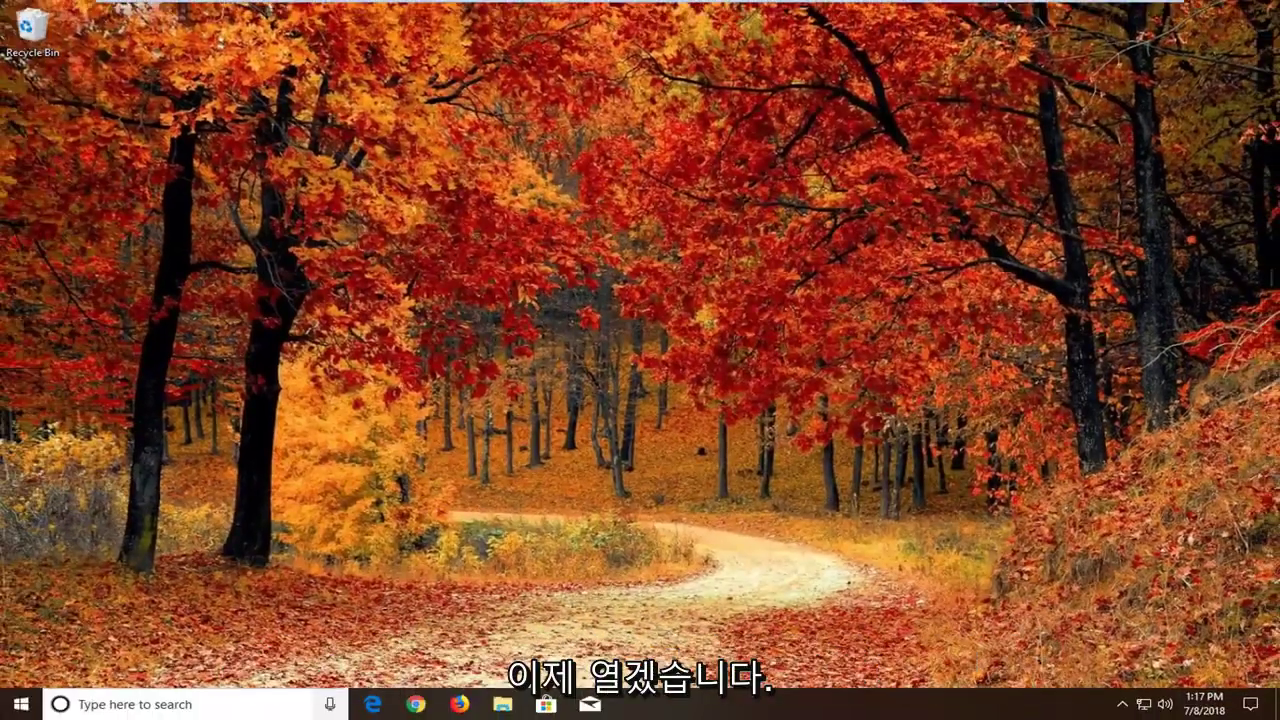
Search the system for "windows update" and open the Windows Update settings.
{"action": "left_click", "coordinate": [15, 710]}
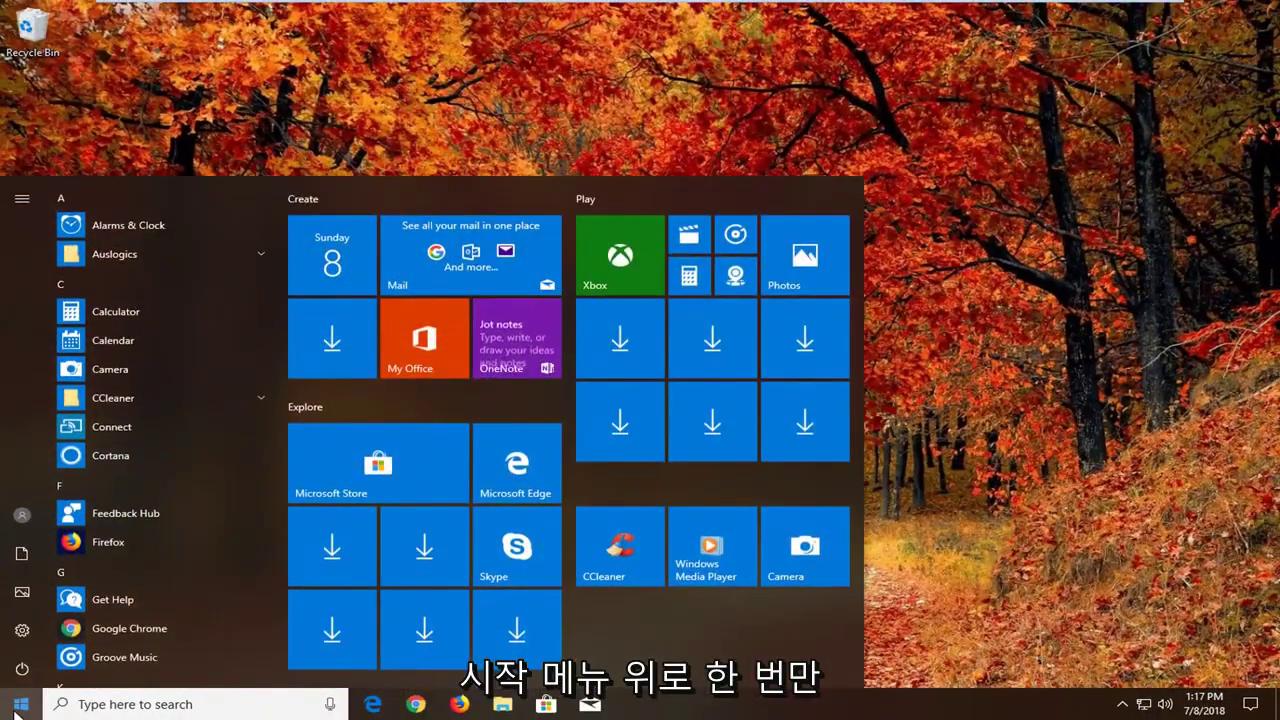
{"action": "type", "text": "windows update"}
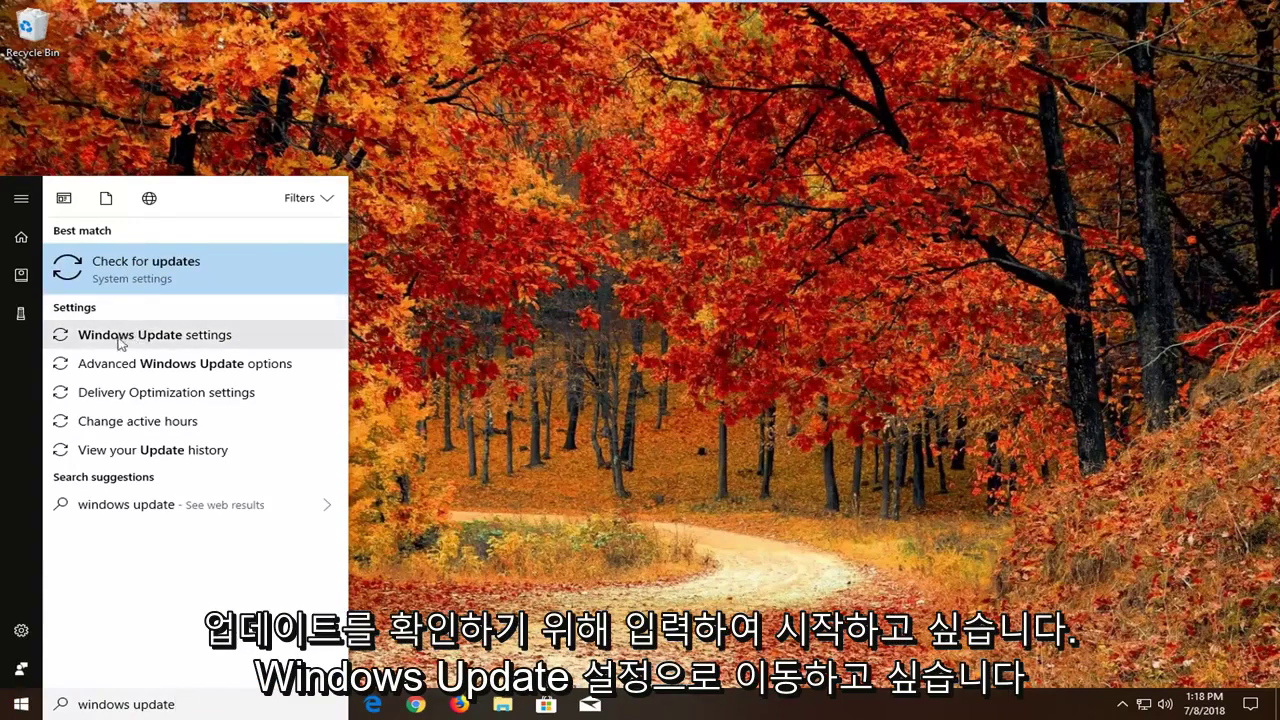
{"action": "left_click", "coordinate": [167, 336]}
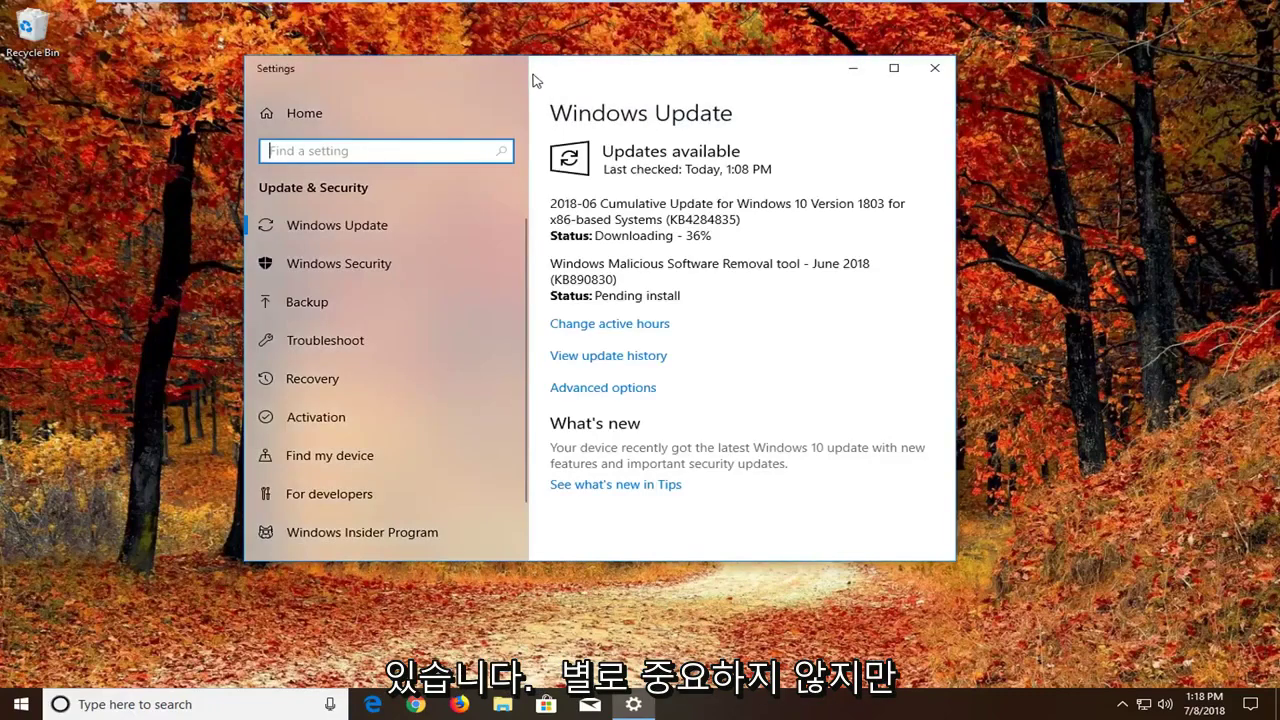
{"action": "left_click_drag", "start_coordinate": [533, 80], "coordinate": [641, 99]}
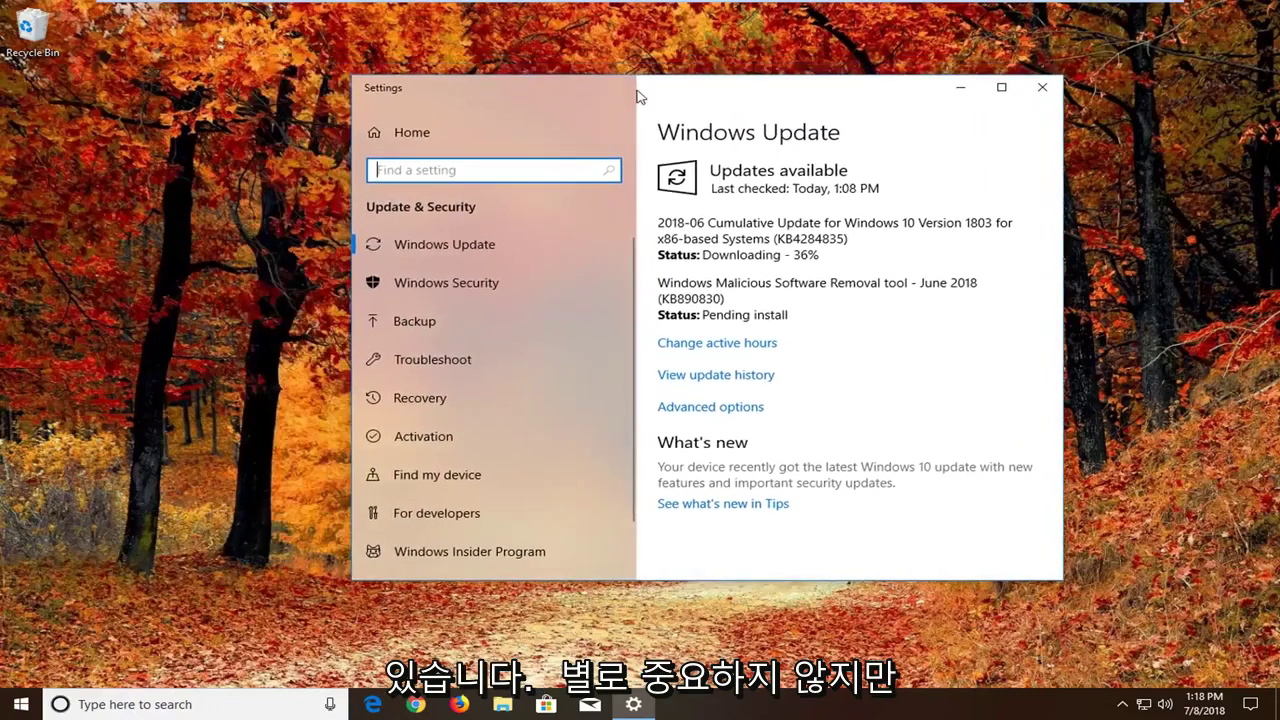
Turn off "Allow downloads from other PCs" under the advanced update options' Delivery Optimization and close Settings.
{"action": "left_click", "coordinate": [710, 408]}
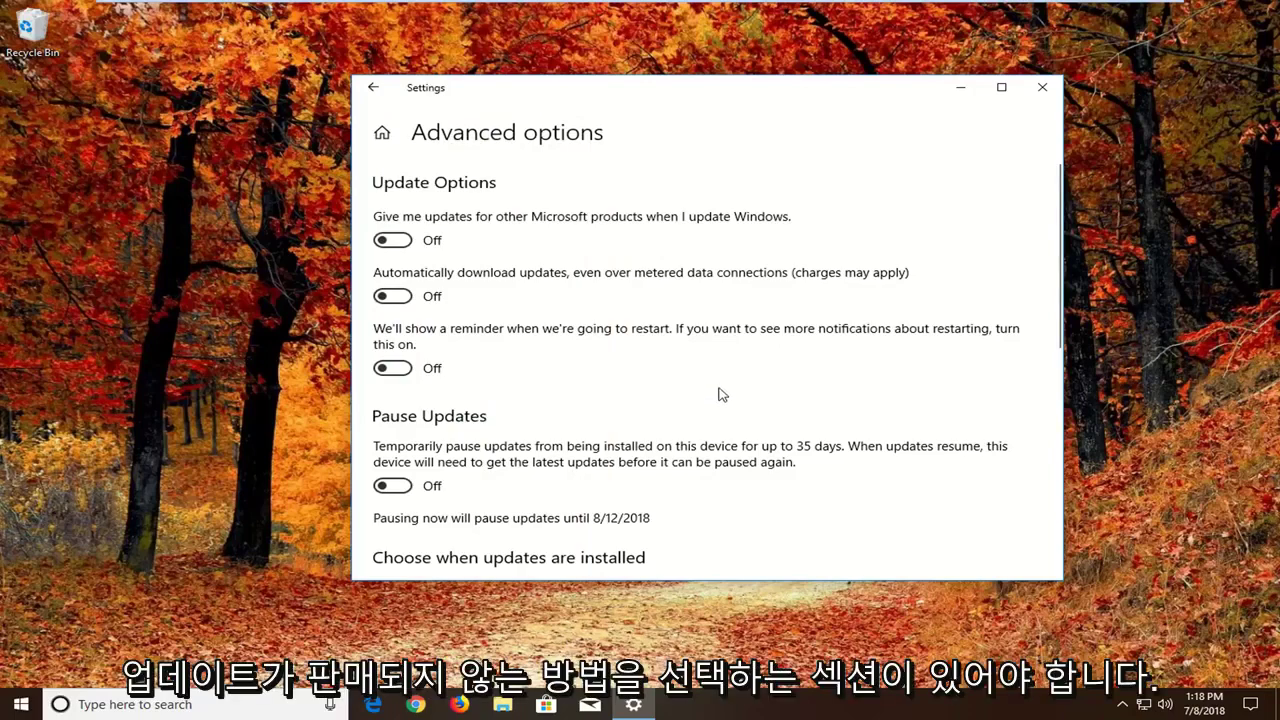
{"action": "scroll", "coordinate": [700, 390], "scroll_direction": "down", "scroll_amount": 5}
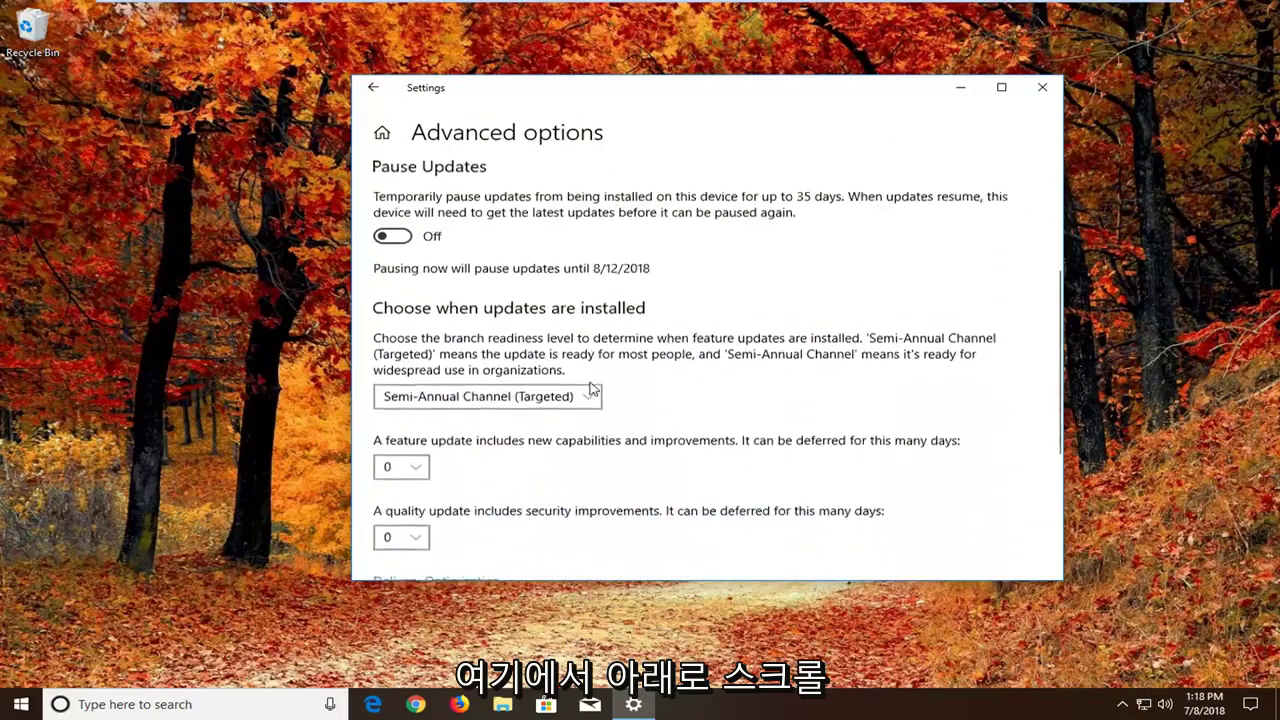
{"action": "scroll", "coordinate": [565, 390], "scroll_direction": "up", "scroll_amount": 1}
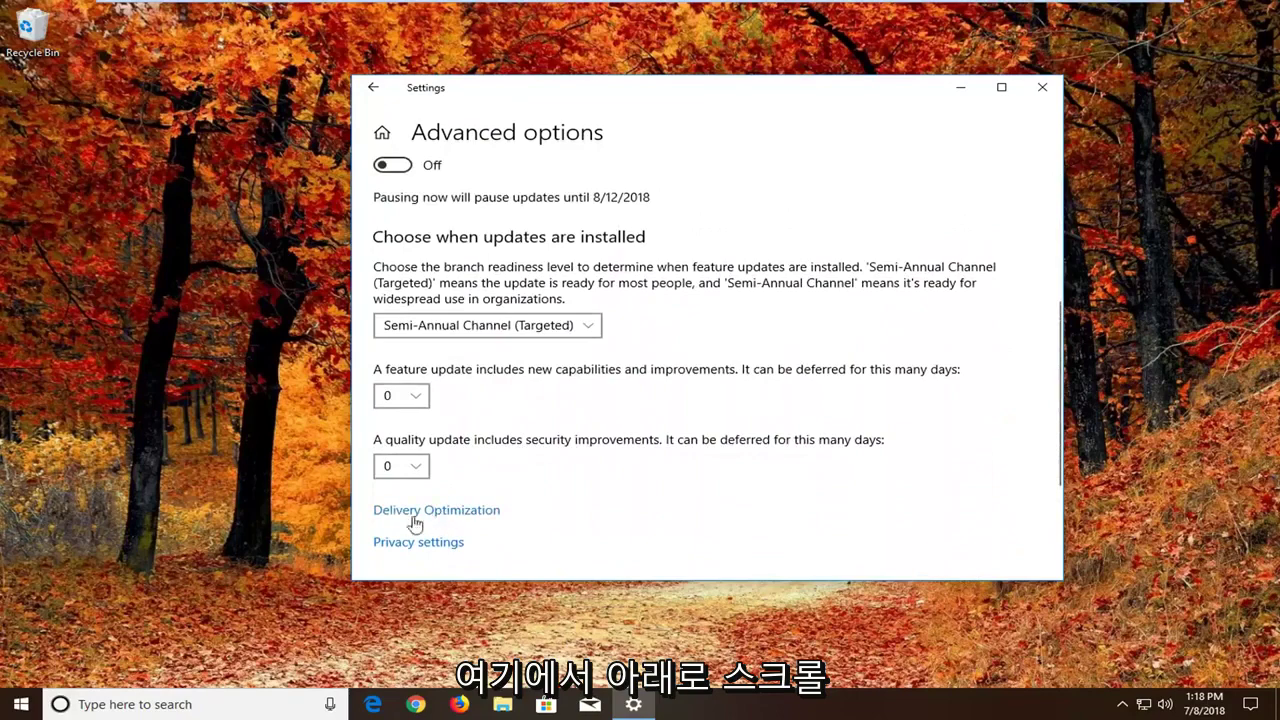
{"action": "left_click", "coordinate": [432, 511]}
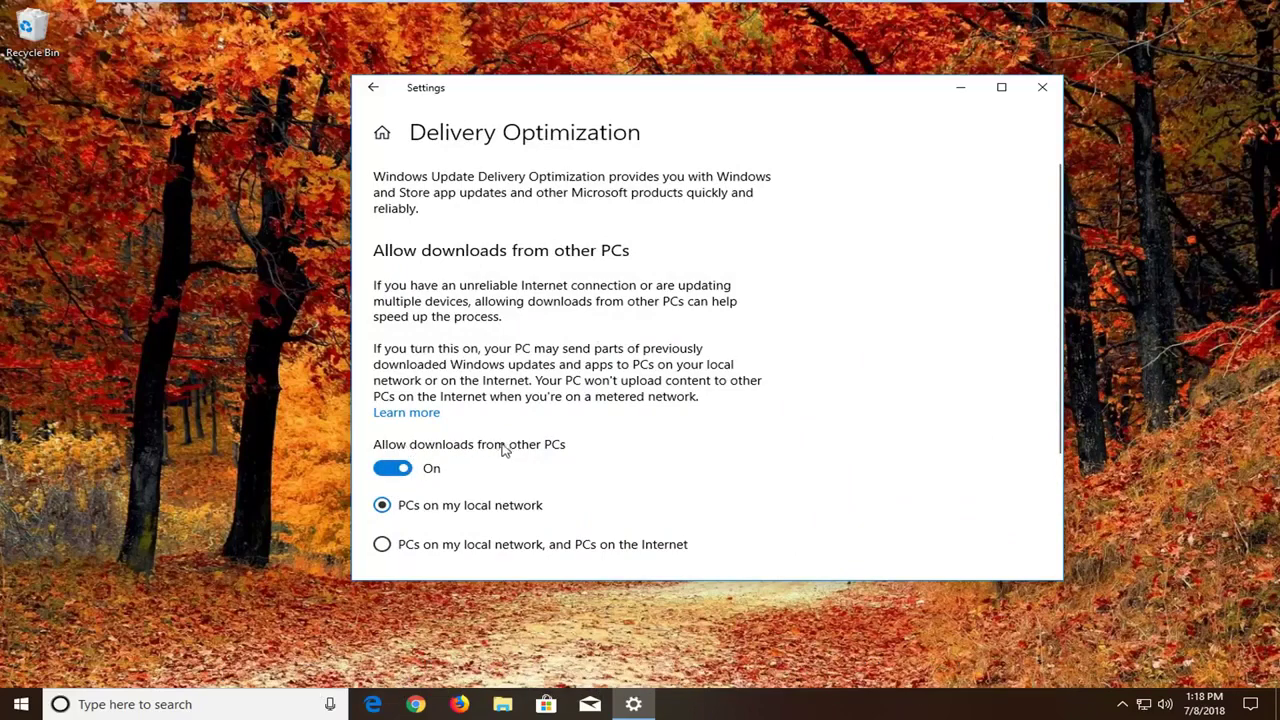
{"action": "left_click", "coordinate": [395, 476]}
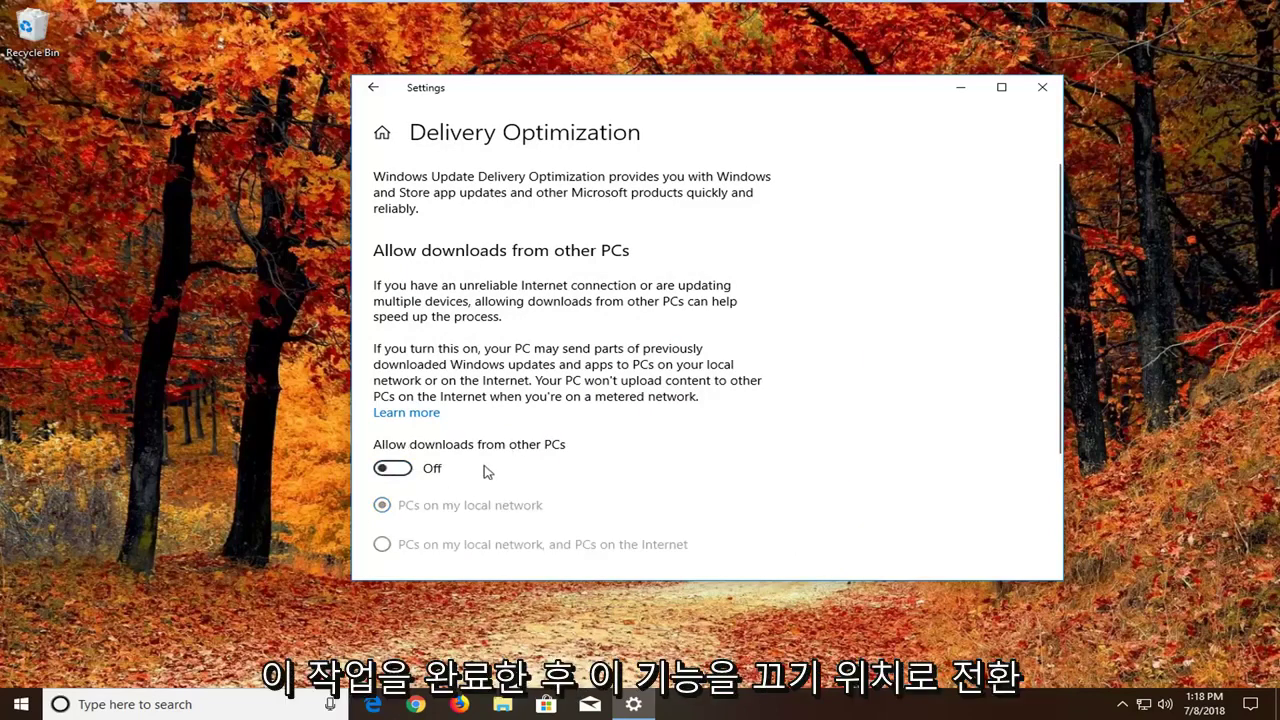
{"action": "left_click", "coordinate": [1042, 87]}
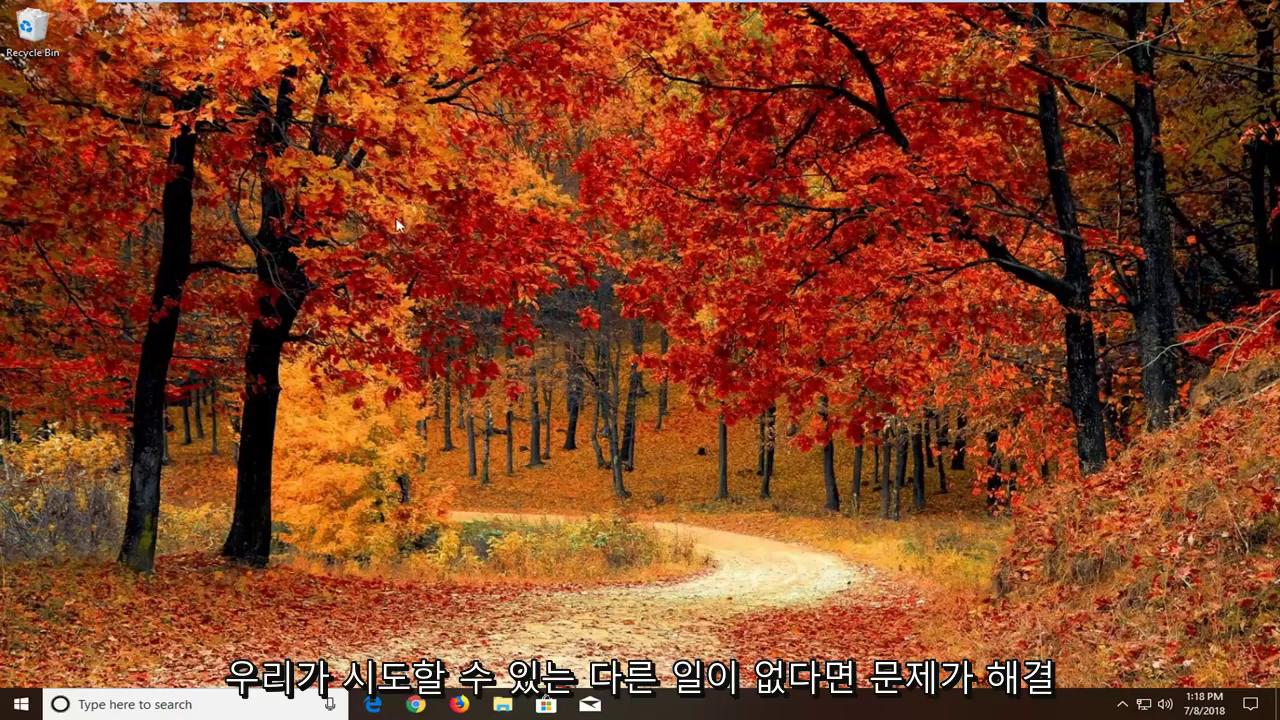
Search the system for "troubleshoot" and open the Troubleshoot system settings.
{"action": "left_click", "coordinate": [22, 705]}
{"action": "type", "text": "teroub"}
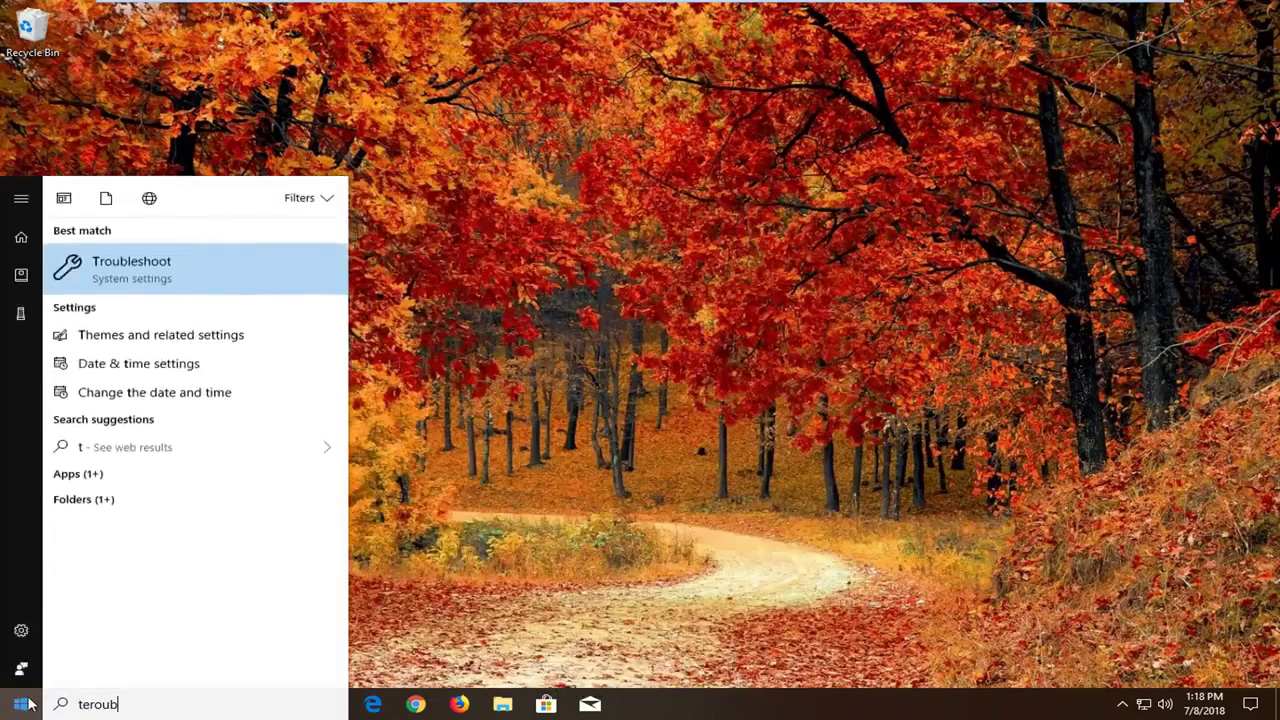
{"action": "key", "text": "BackSpace"}
{"action": "key", "text": "BackSpace"}
{"action": "key", "text": "BackSpace"}
{"action": "key", "text": "BackSpace"}
{"action": "type", "text": "roubleshoot"}
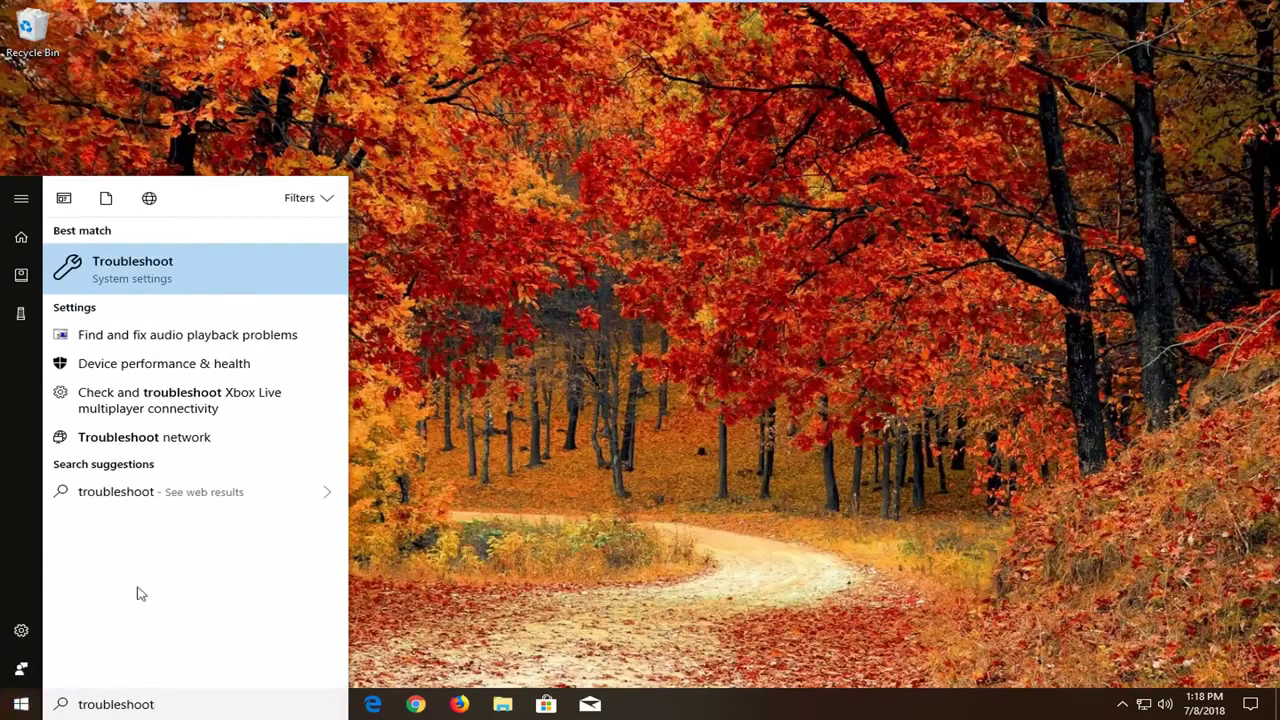
{"action": "left_click", "coordinate": [152, 268]}
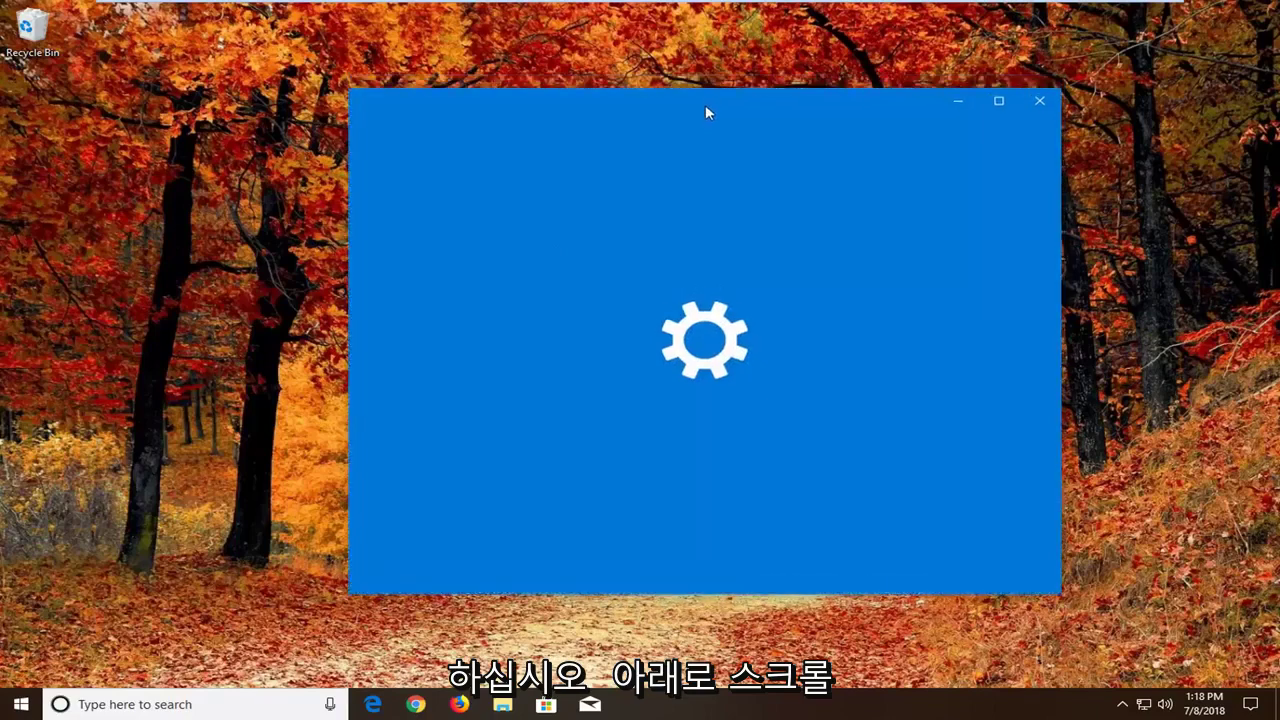
Run the Windows Store Apps troubleshooter.
{"action": "scroll", "coordinate": [851, 340], "scroll_direction": "down", "scroll_amount": 3}
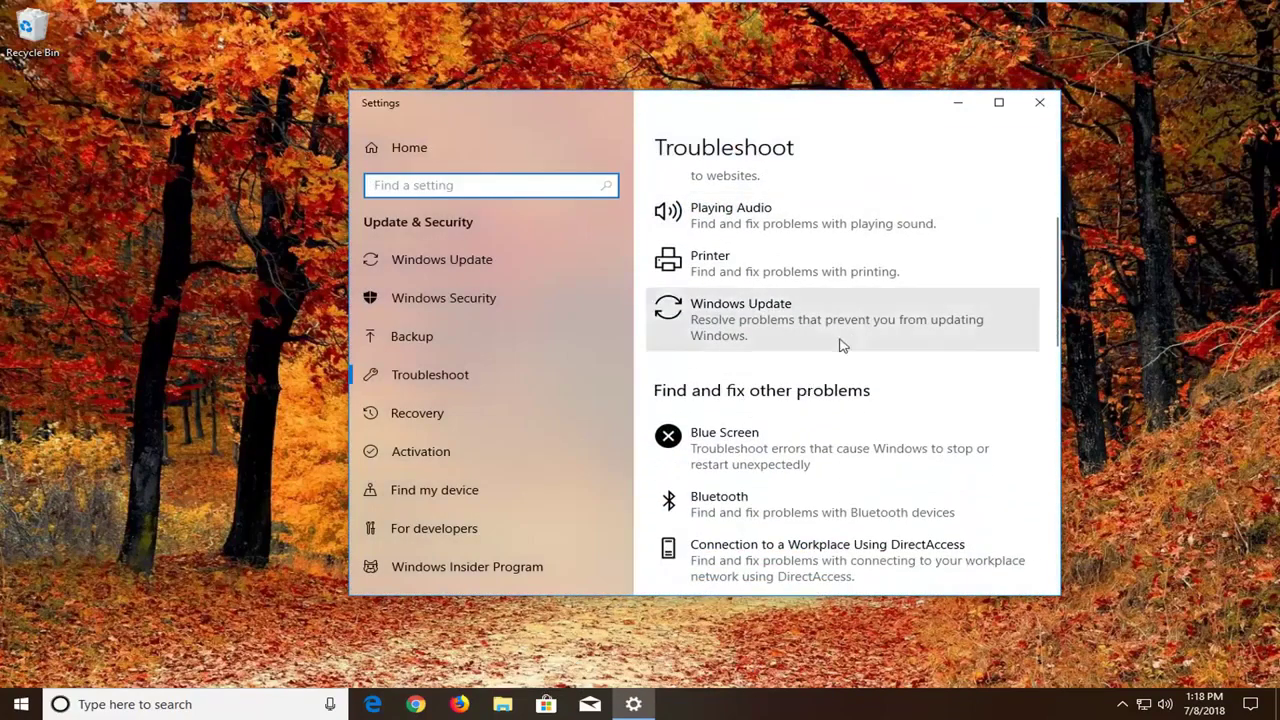
{"action": "scroll", "coordinate": [843, 346], "scroll_direction": "down", "scroll_amount": 9}
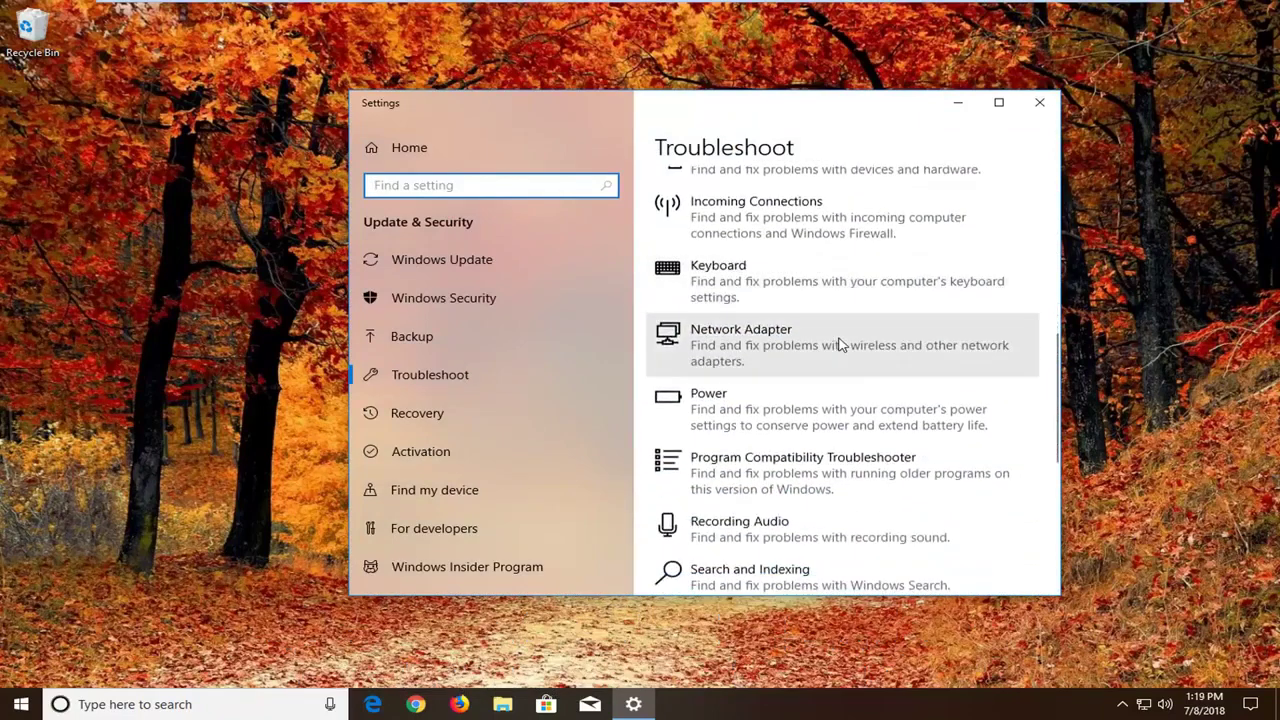
{"action": "scroll", "coordinate": [840, 345], "scroll_direction": "down", "scroll_amount": 9}
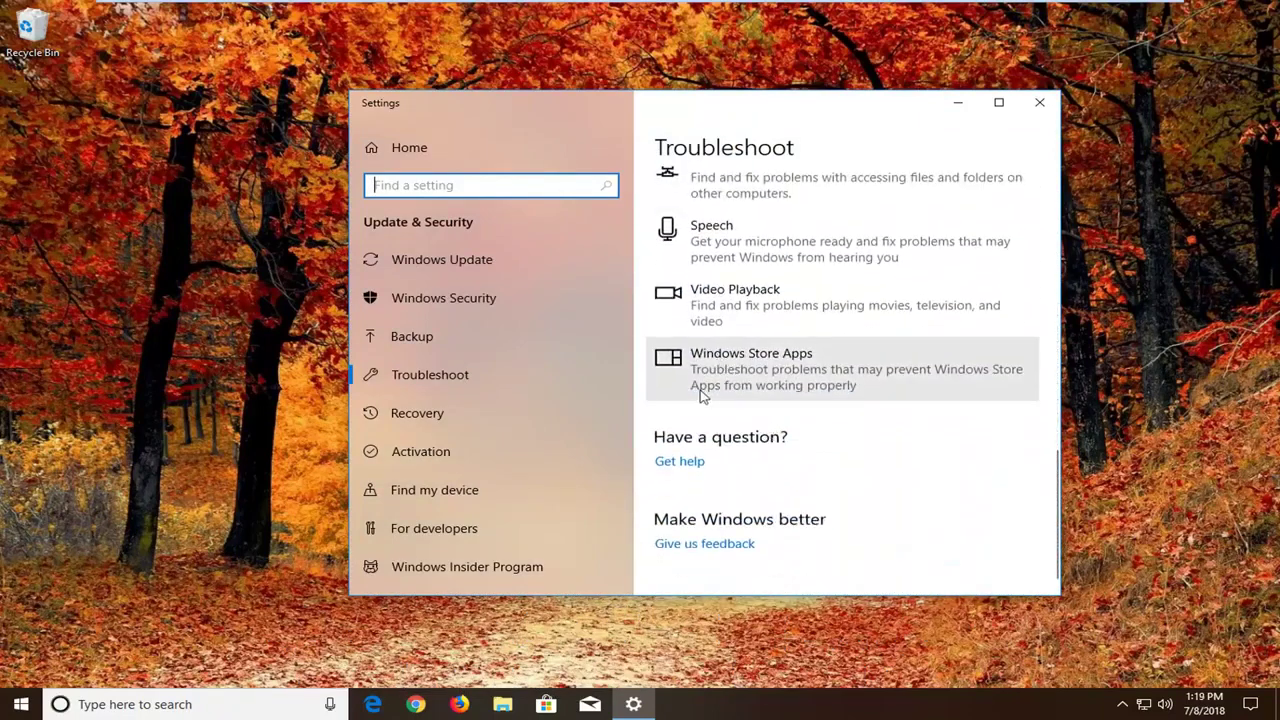
{"action": "left_click", "coordinate": [760, 372]}
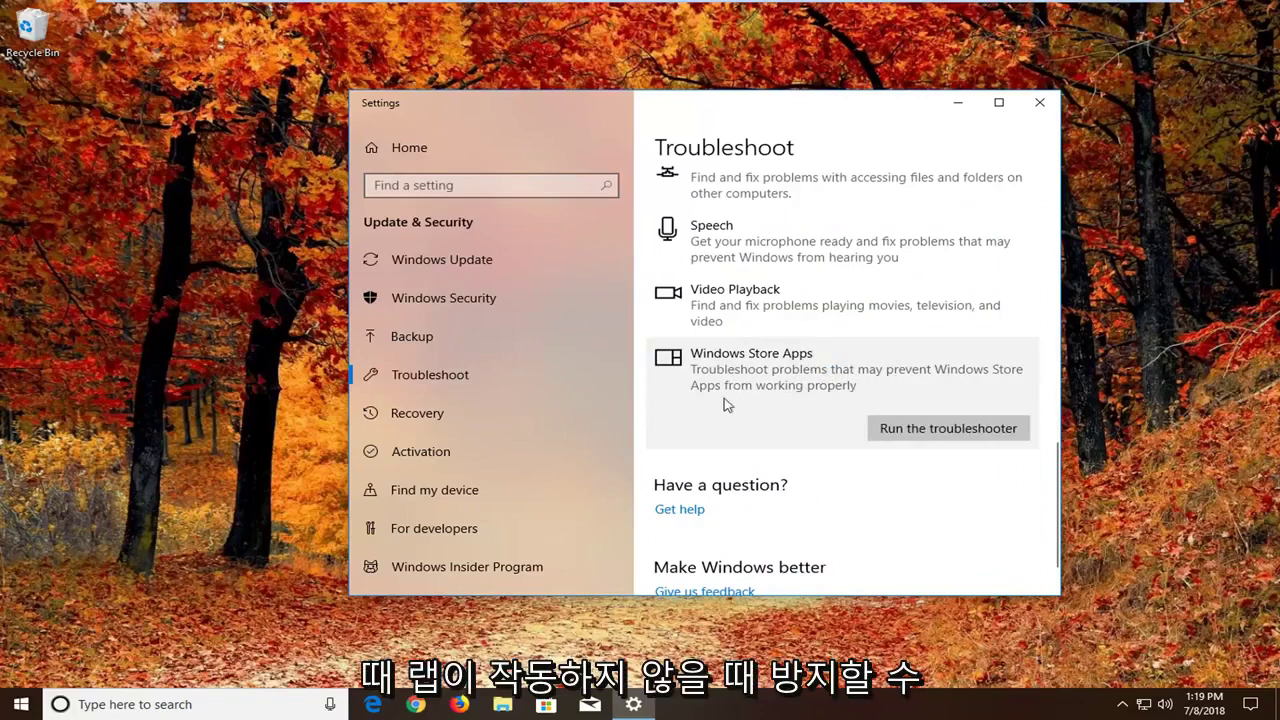
{"action": "left_click", "coordinate": [905, 432]}
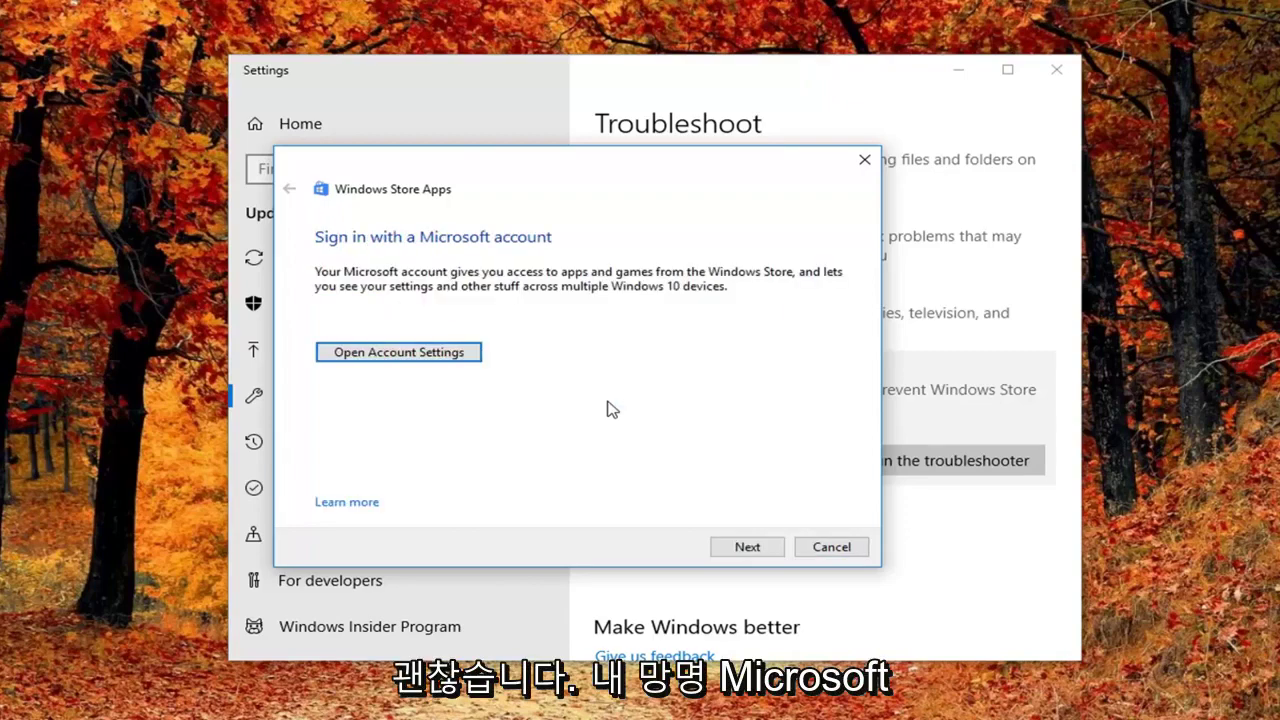
Skip the Microsoft account sign-in and app reset suggestions, then close the troubleshooter and Settings.
{"action": "left_click", "coordinate": [724, 549]}
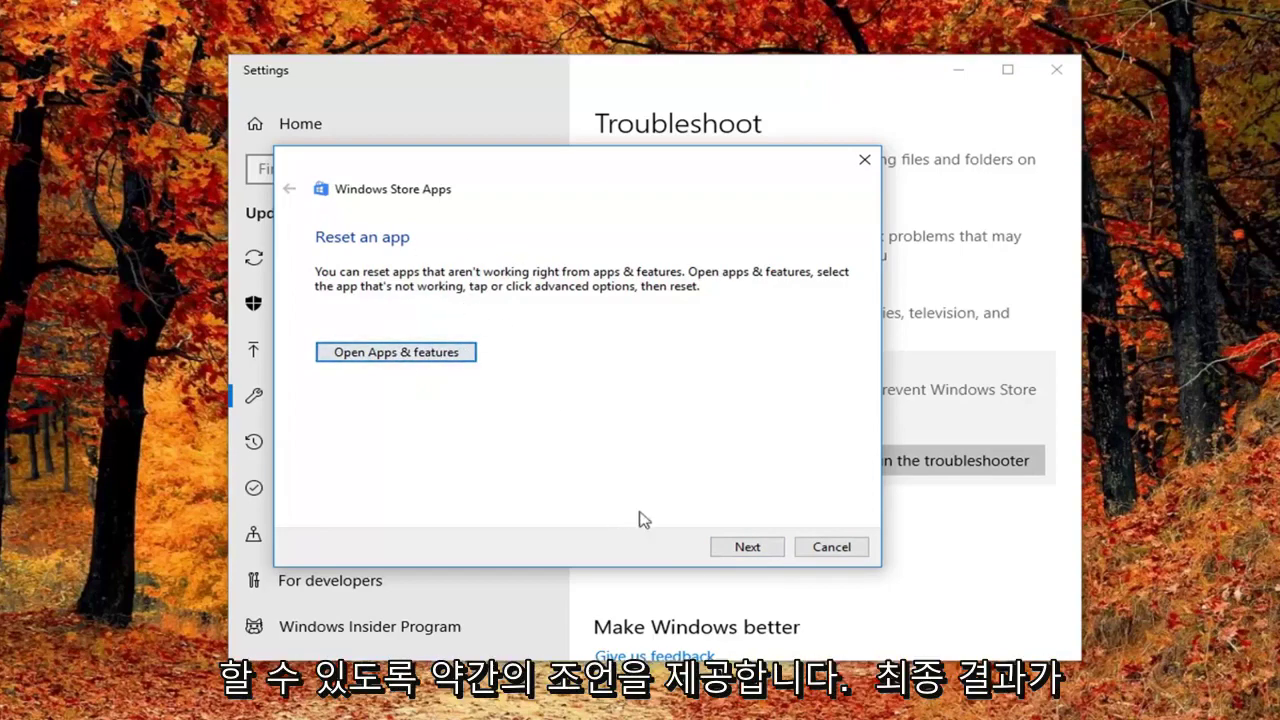
{"action": "left_click", "coordinate": [749, 550]}
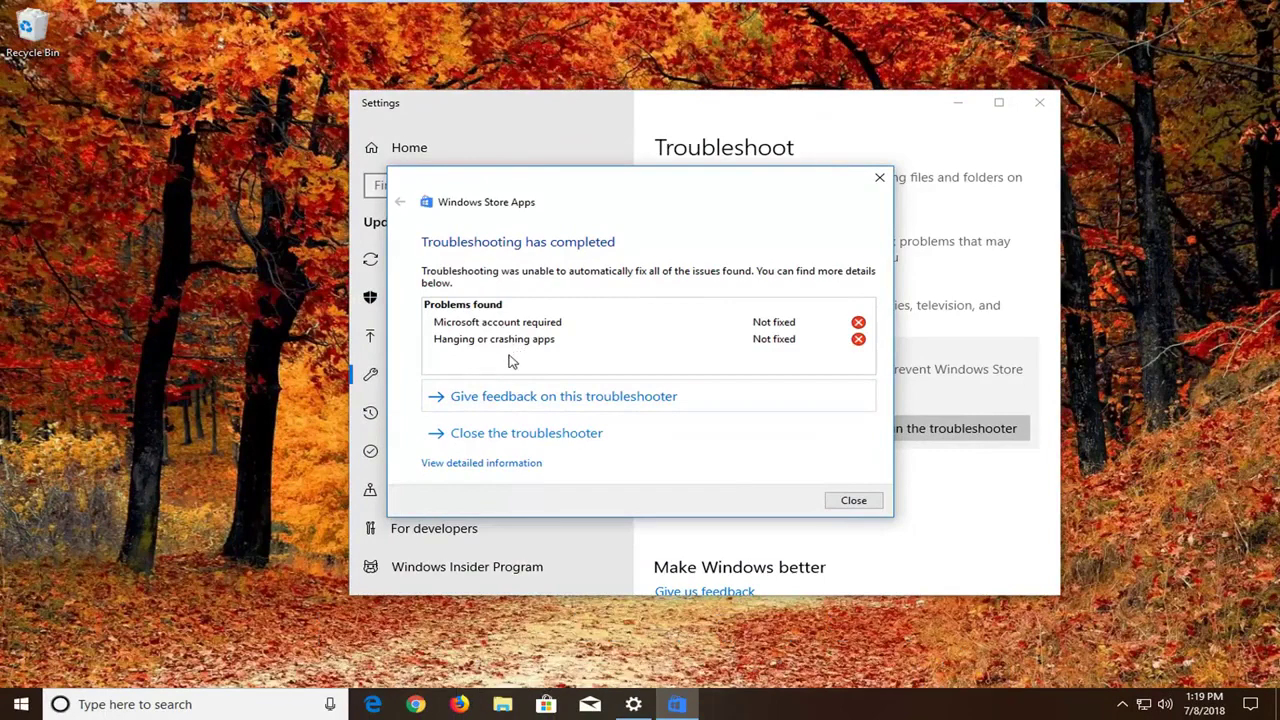
{"action": "left_click", "coordinate": [866, 505]}
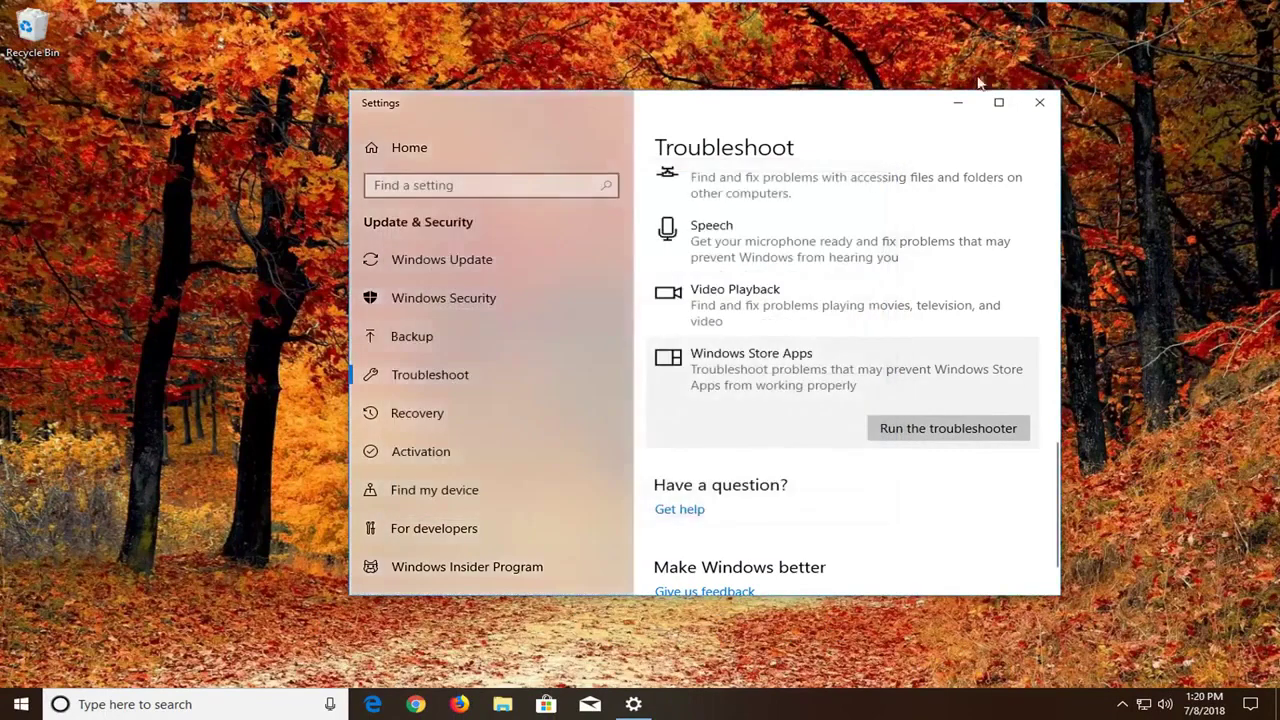
{"action": "left_click", "coordinate": [1040, 102]}
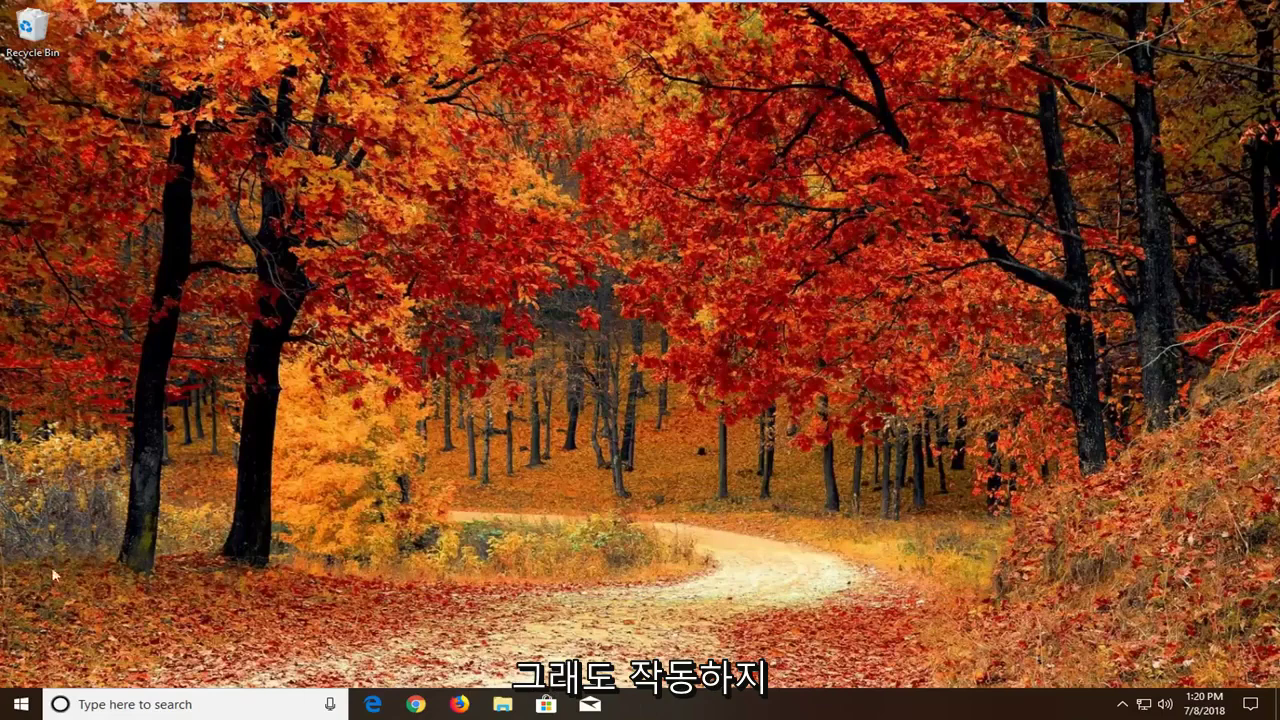
Search the system for "component services", open the Component Services desktop app, and move its window nearer the screen's centre.
{"action": "left_click", "coordinate": [16, 706]}
{"action": "type", "text": "c"}
{"action": "key", "text": "BackSpace"}
{"action": "type", "text": "component services"}
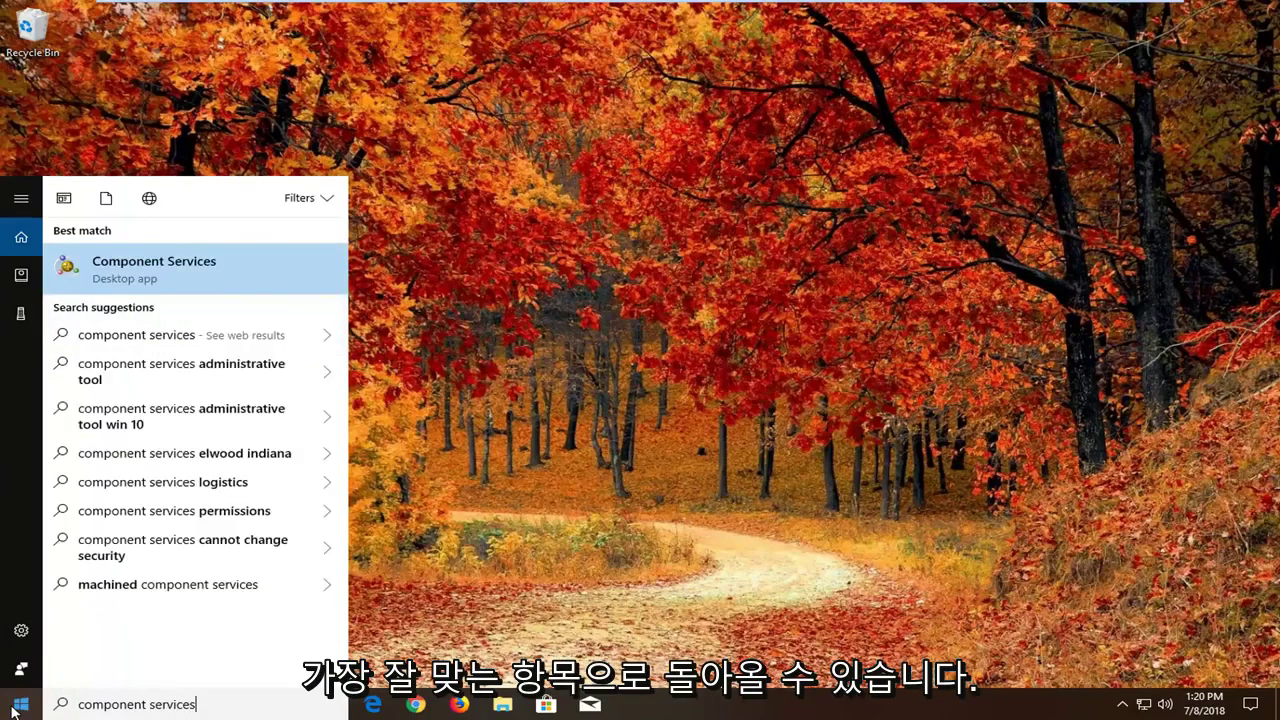
{"action": "left_click", "coordinate": [118, 268]}
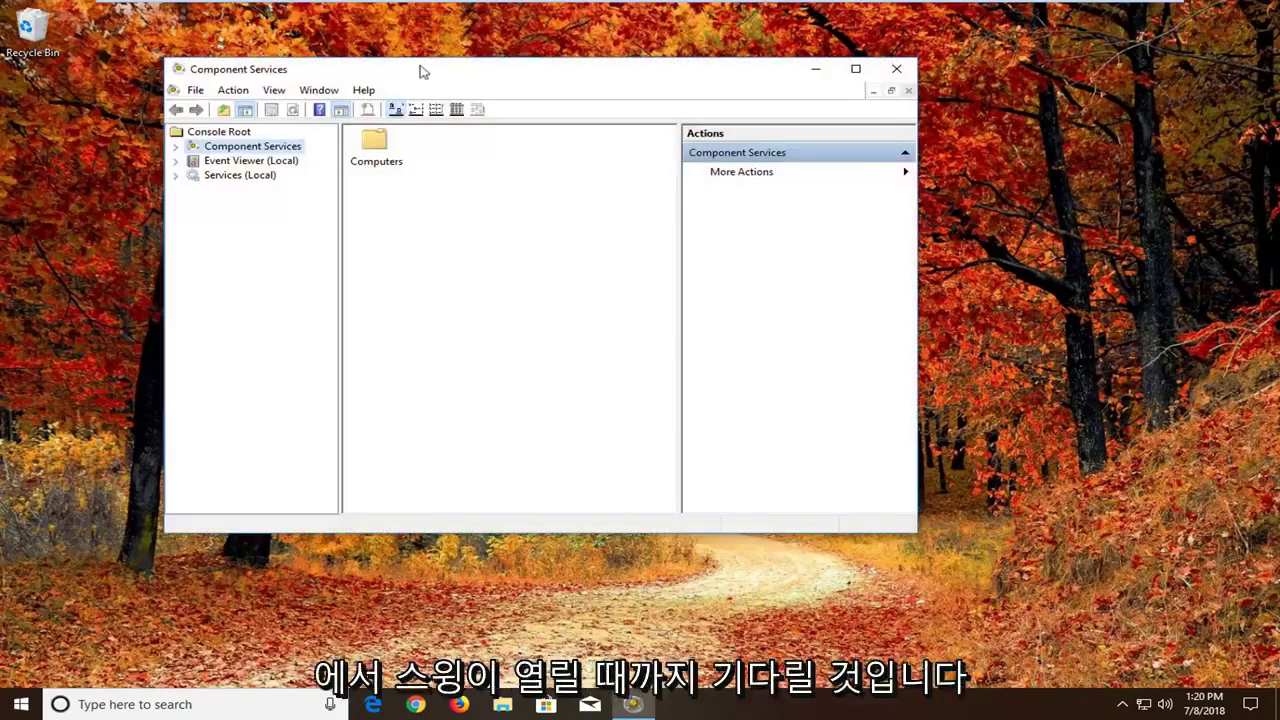
{"action": "left_click_drag", "start_coordinate": [420, 71], "coordinate": [545, 110]}
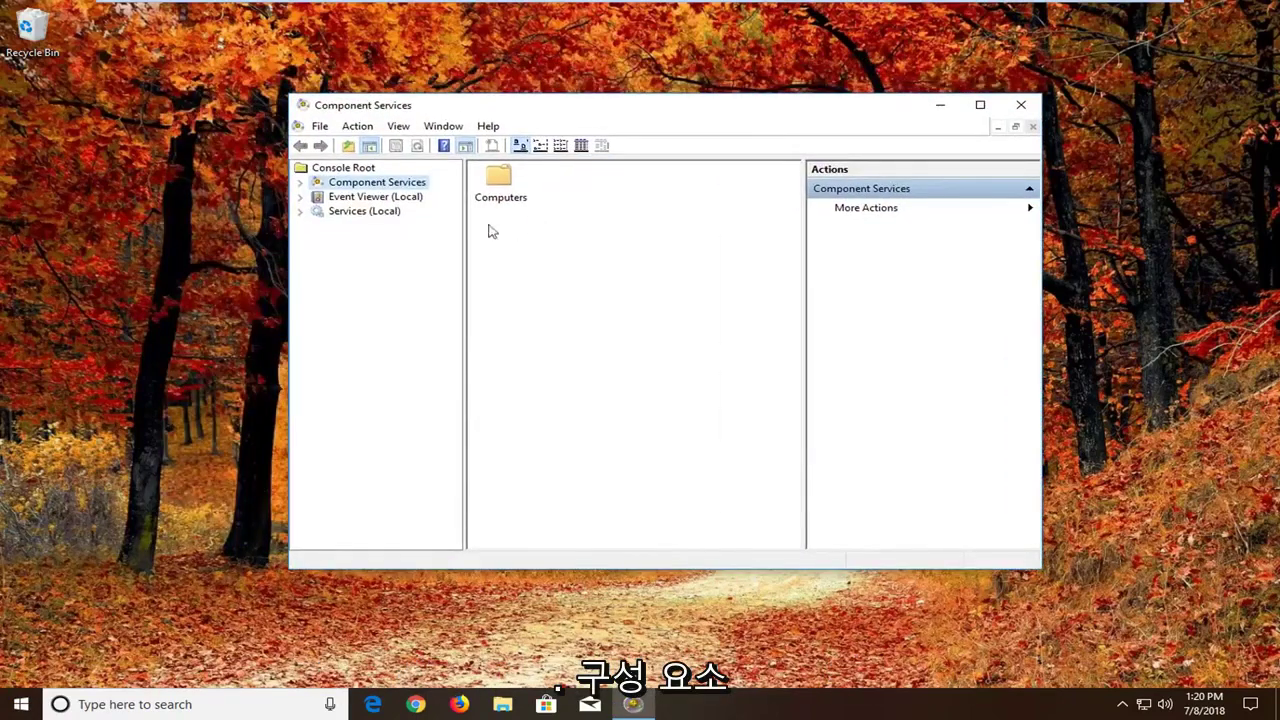
Open the properties of My Computer from the Computers folder under Component Services.
{"action": "double_click", "coordinate": [357, 188]}
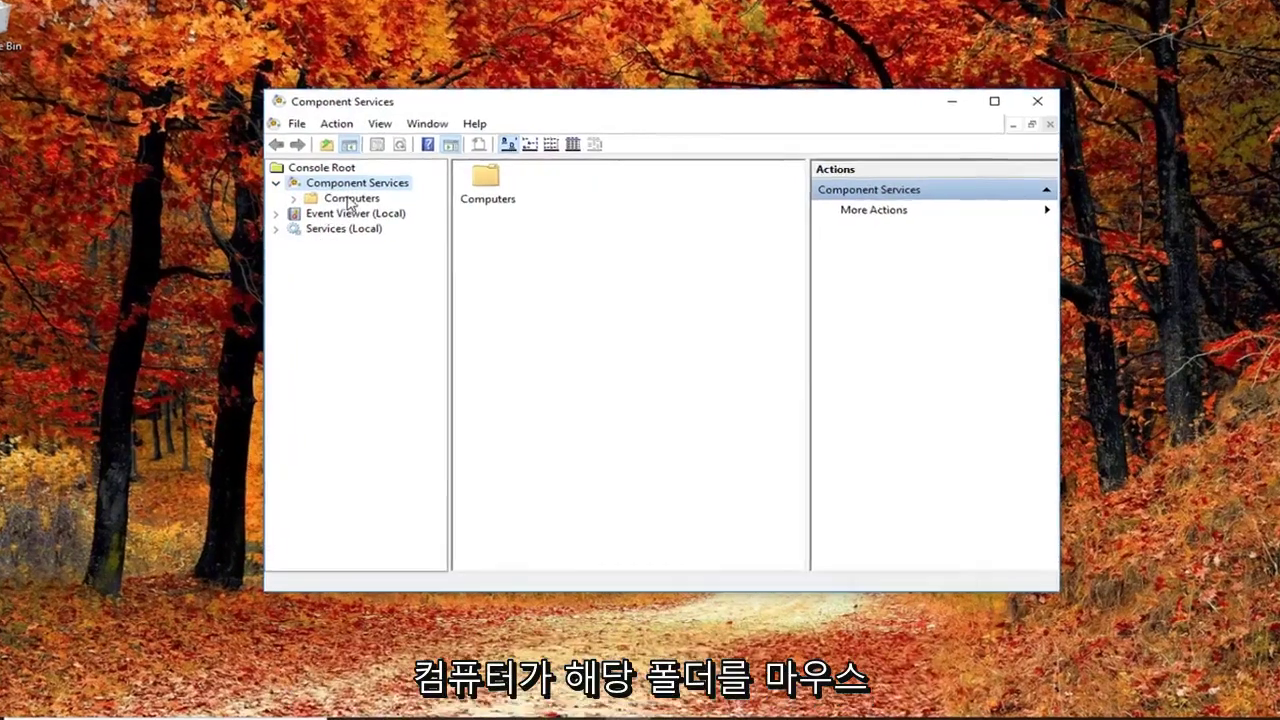
{"action": "left_click", "coordinate": [370, 197]}
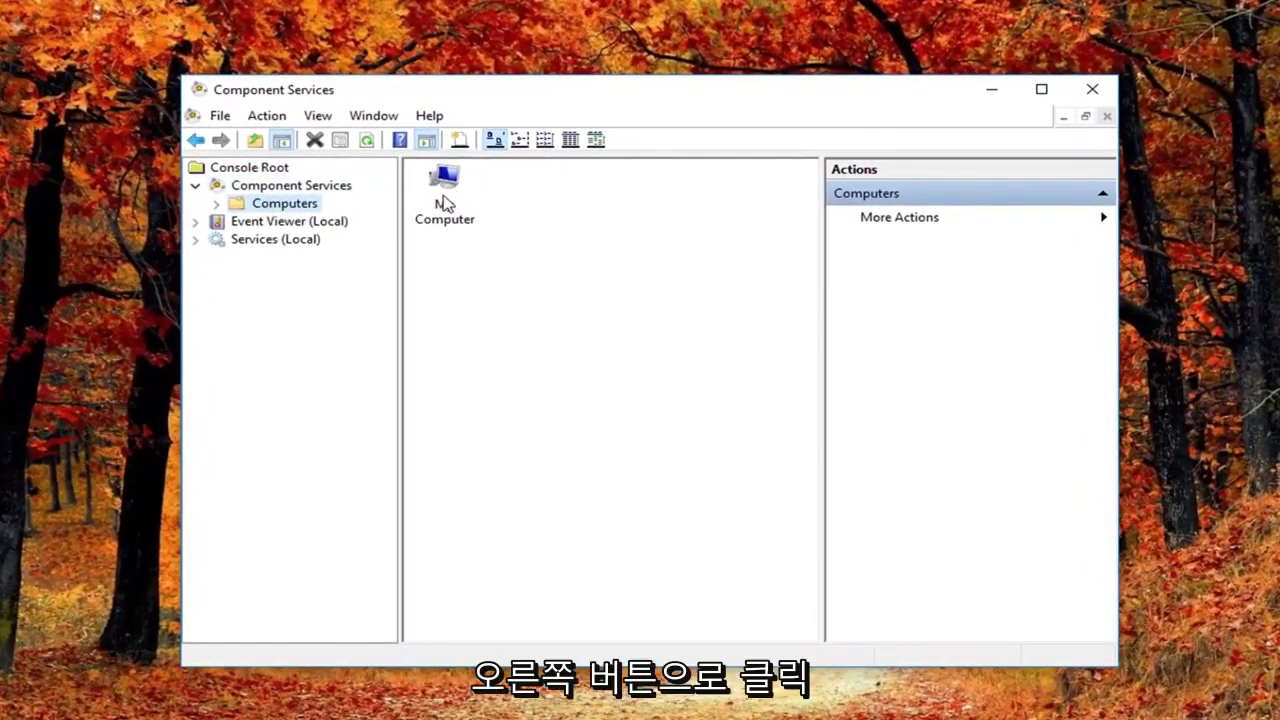
{"action": "right_click", "coordinate": [445, 206]}
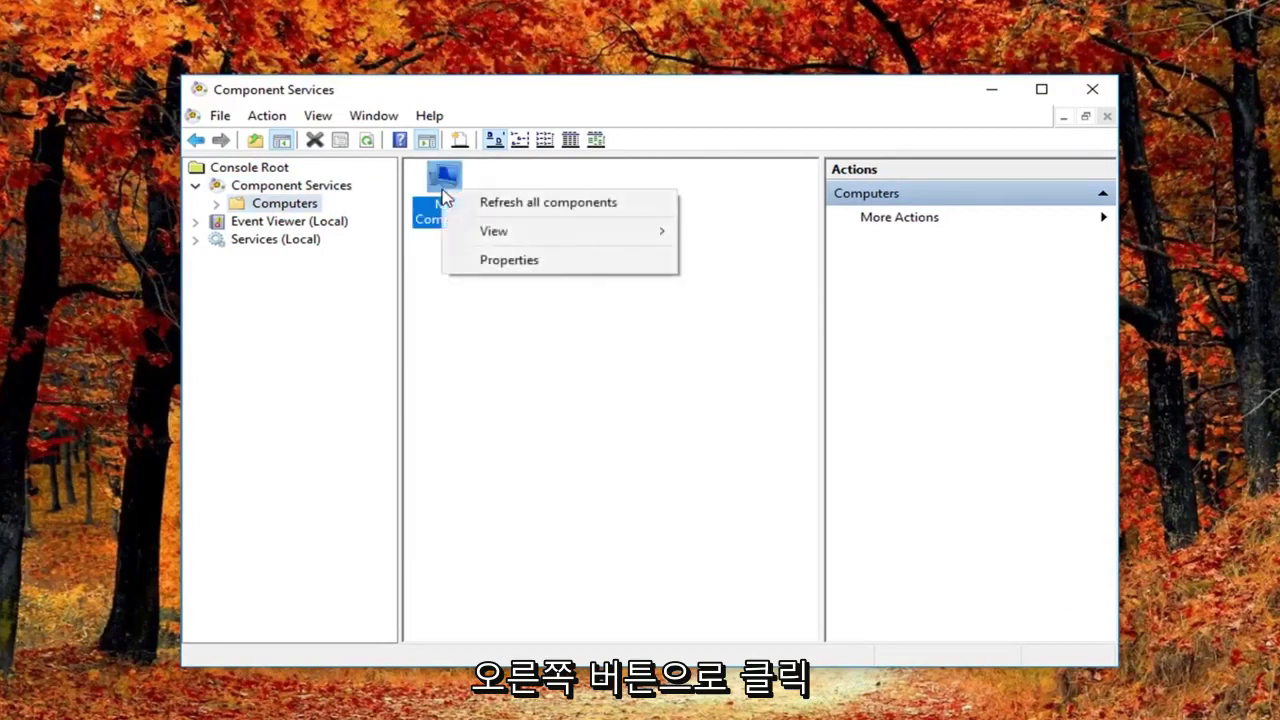
{"action": "left_click", "coordinate": [509, 260]}
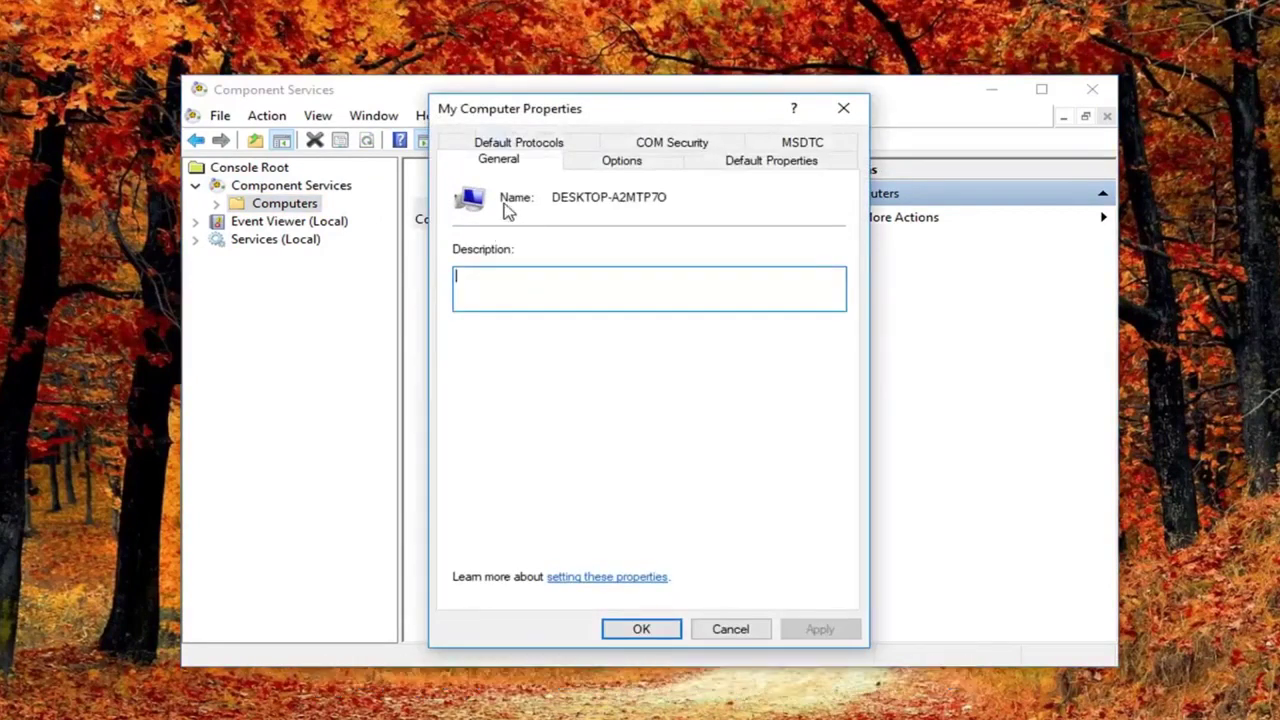
Disable Distributed COM on this computer in the default properties, apply and accept the machine-wide DCOM update, and close the properties.
{"action": "left_click", "coordinate": [757, 170]}
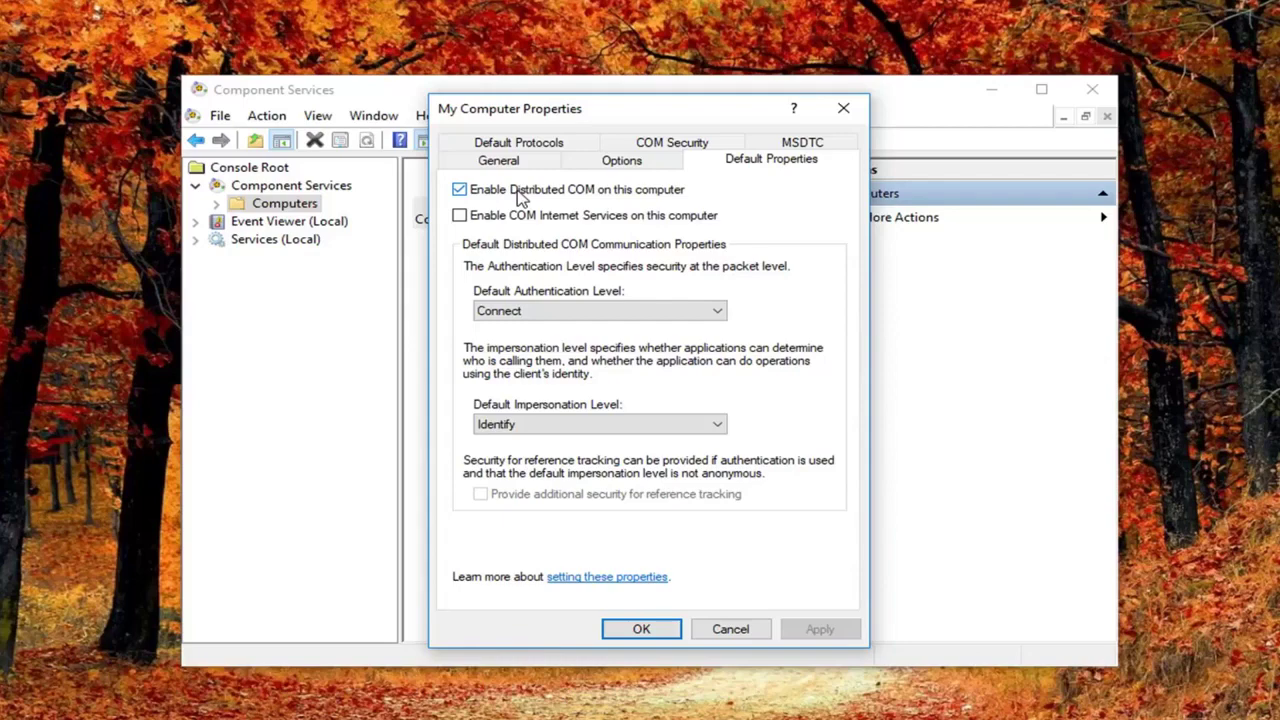
{"action": "left_click", "coordinate": [518, 194]}
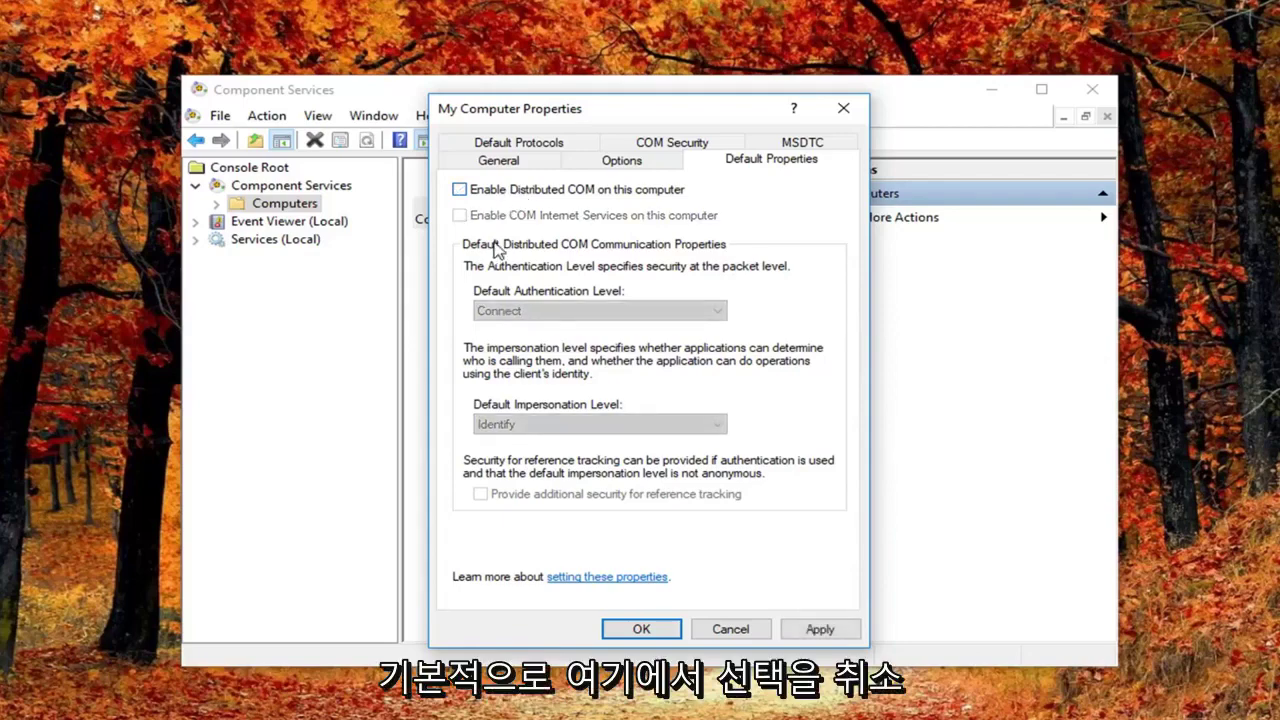
{"action": "left_click", "coordinate": [818, 630]}
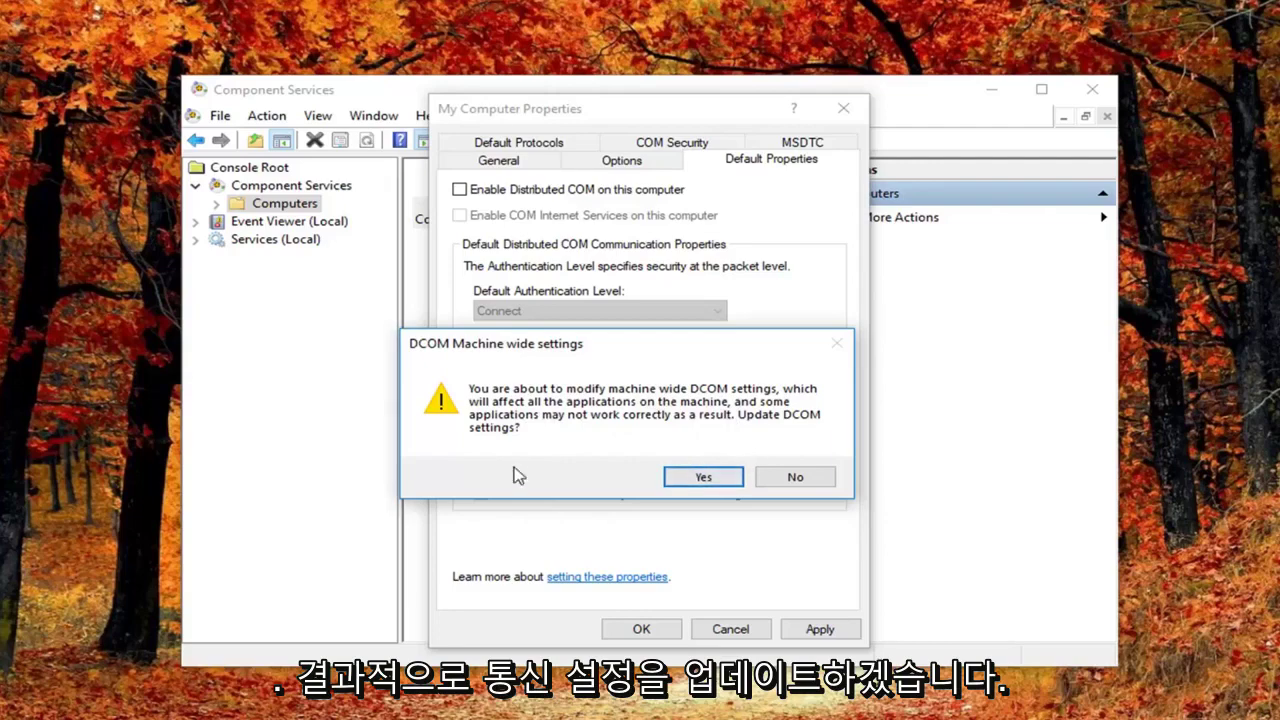
{"action": "left_click", "coordinate": [690, 480]}
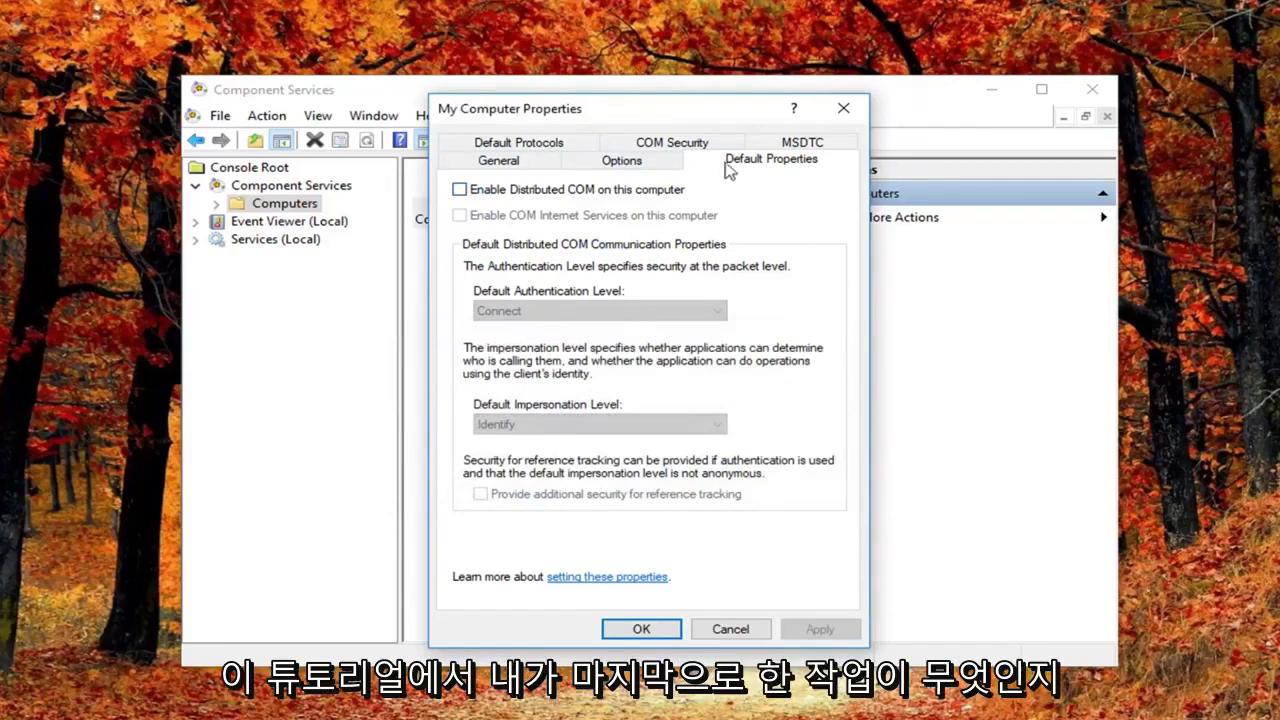
{"action": "left_click", "coordinate": [840, 118]}
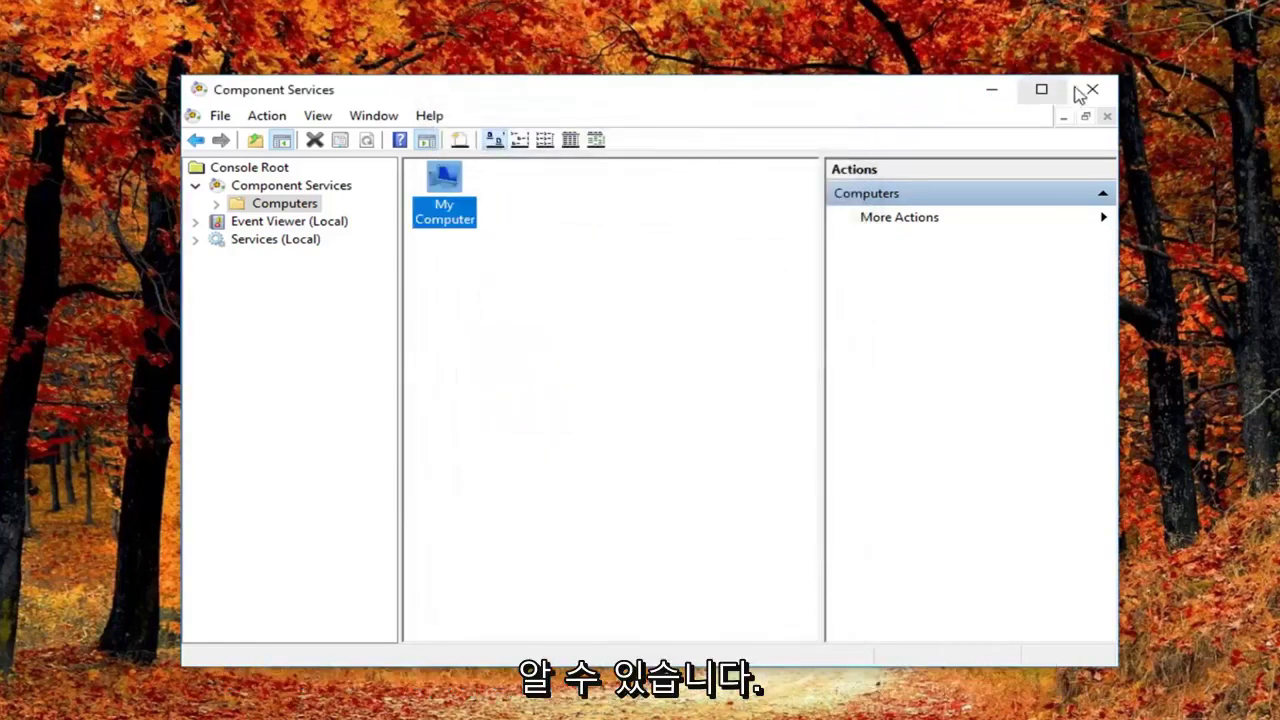